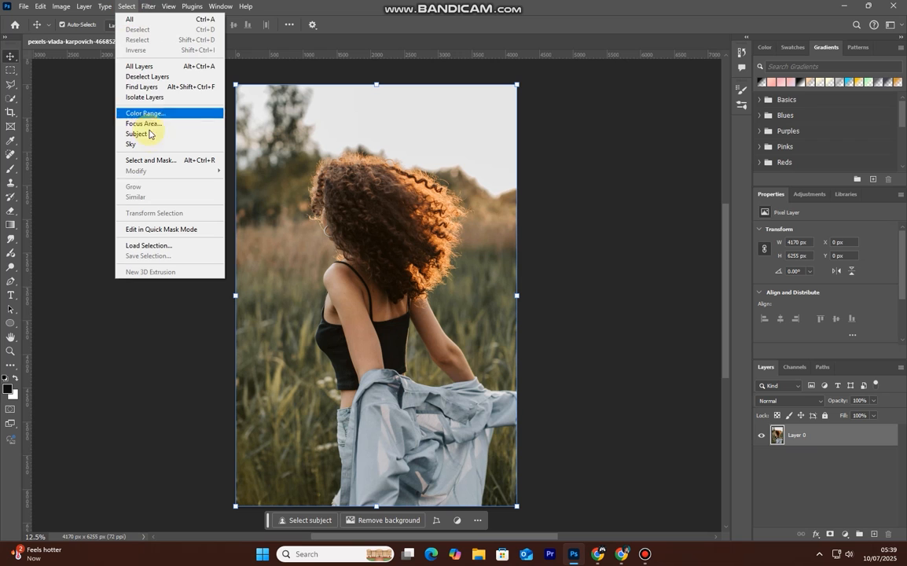
Select the woman with Select Subject and add the missed face edge above her earring using the Quick Selection tool.
{"action": "left_click", "coordinate": [146, 133]}
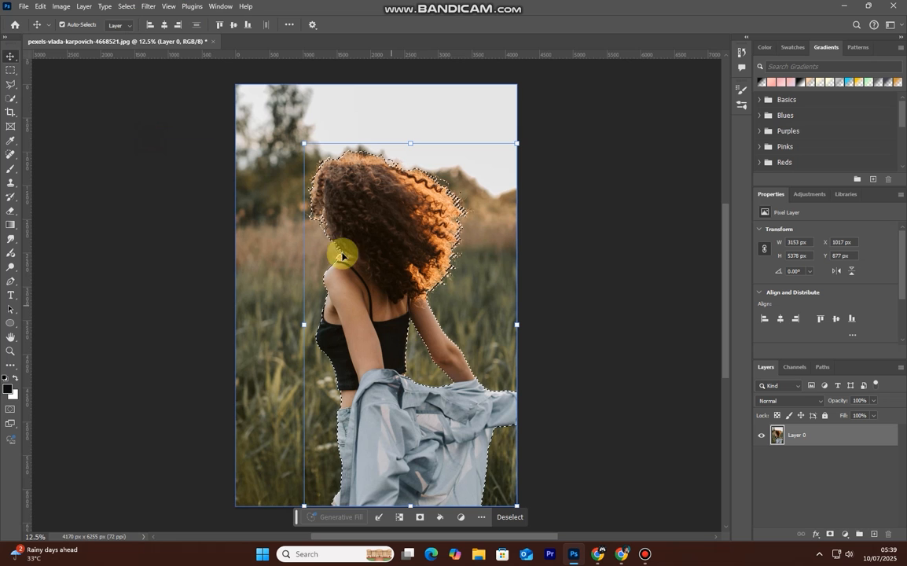
{"action": "scroll", "coordinate": [340, 245], "scroll_direction": "up", "scroll_amount": 5}
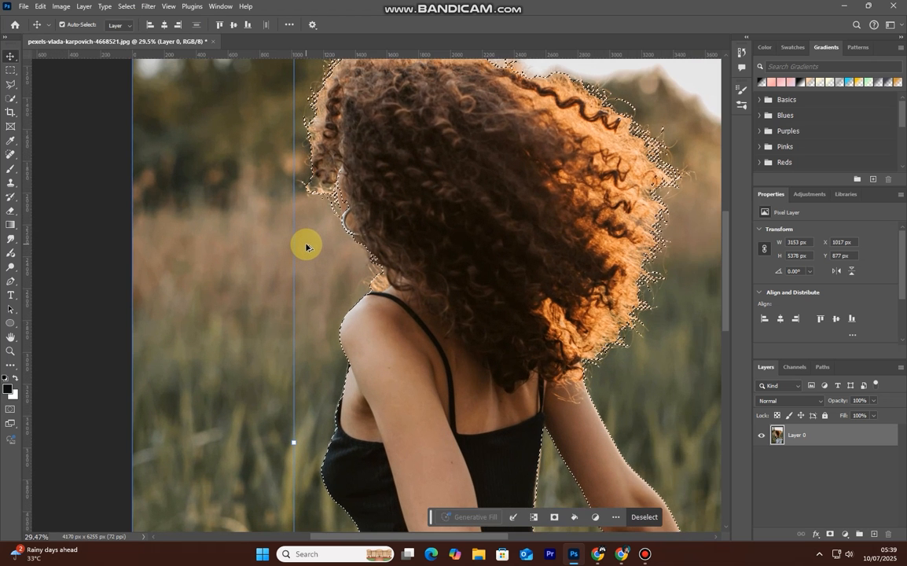
{"action": "scroll", "coordinate": [343, 230], "scroll_direction": "up", "scroll_amount": 1}
{"action": "left_click", "coordinate": [11, 97]}
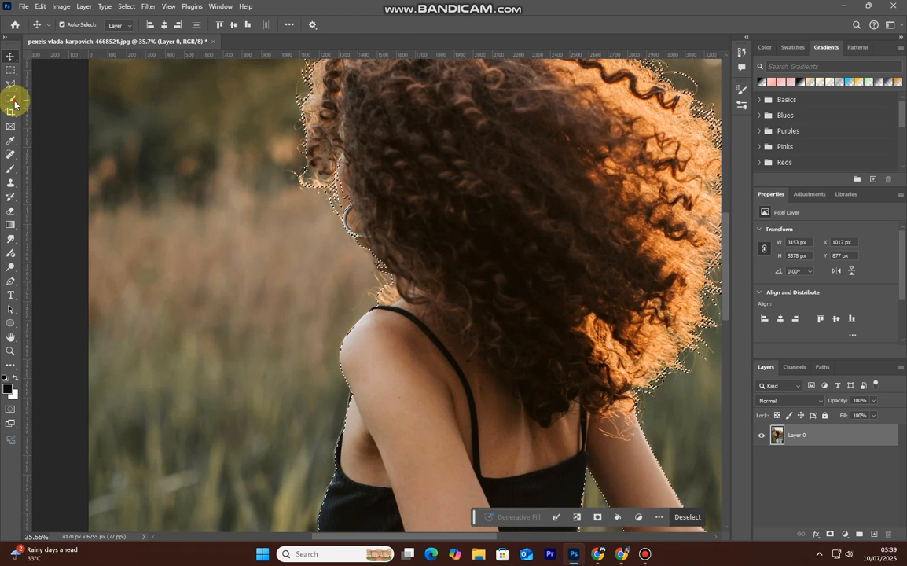
{"action": "left_click_drag", "start_coordinate": [338, 199], "coordinate": [336, 172]}
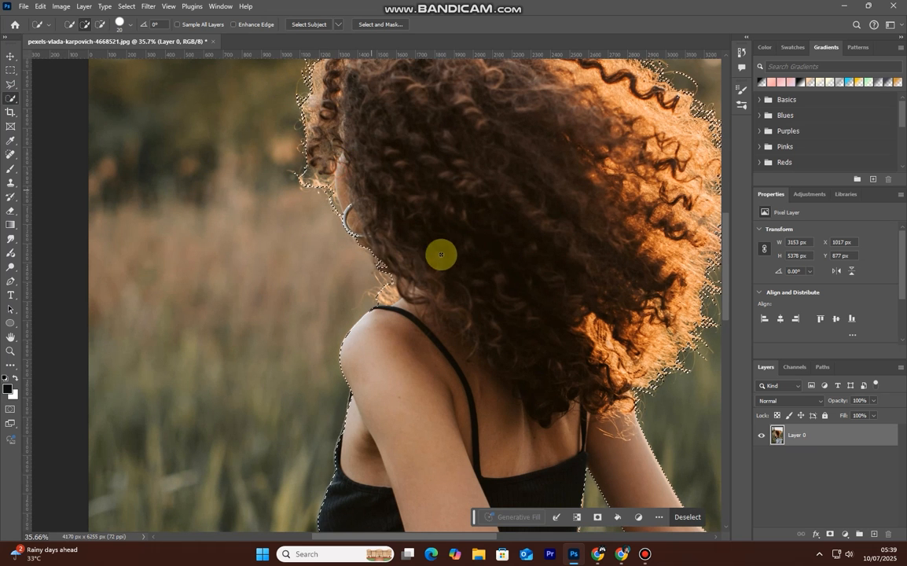
{"action": "key", "text": "alt"}
{"action": "scroll", "coordinate": [451, 299], "scroll_direction": "down", "scroll_amount": 1}
{"action": "scroll", "coordinate": [450, 299], "scroll_direction": "down", "scroll_amount": 1}
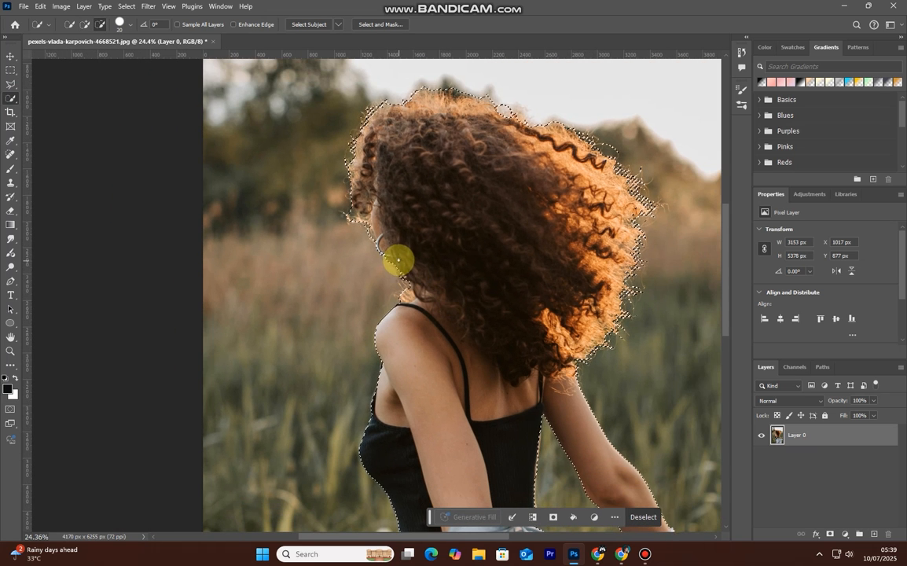
Enter Select and Mask with the On Black view and set edge detection to Smart Radius with a 9 px radius.
{"action": "left_click", "coordinate": [385, 25]}
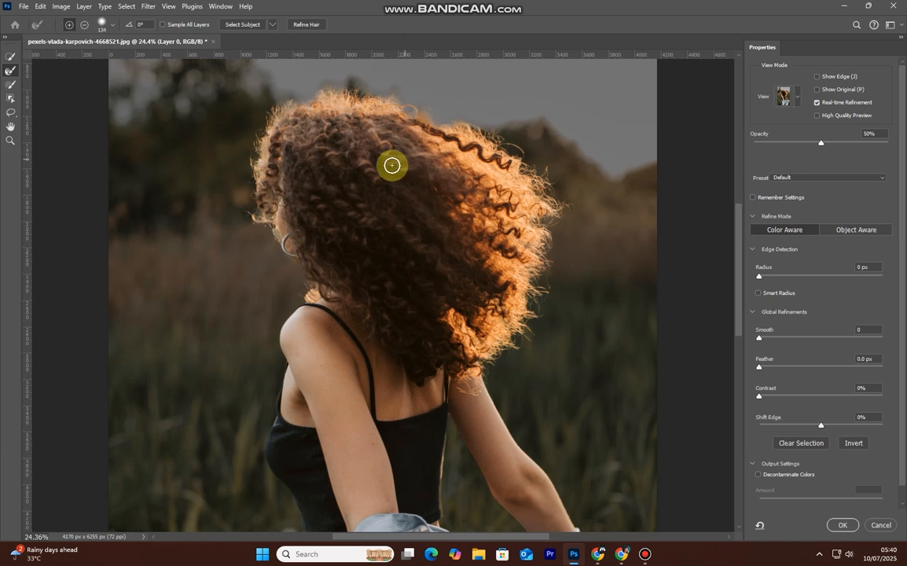
{"action": "left_click", "coordinate": [796, 95]}
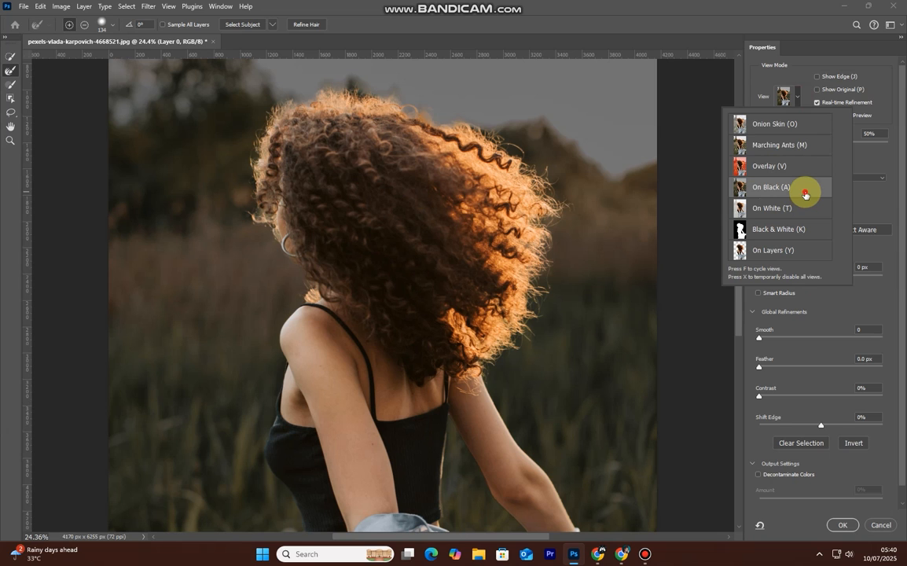
{"action": "left_click", "coordinate": [805, 194]}
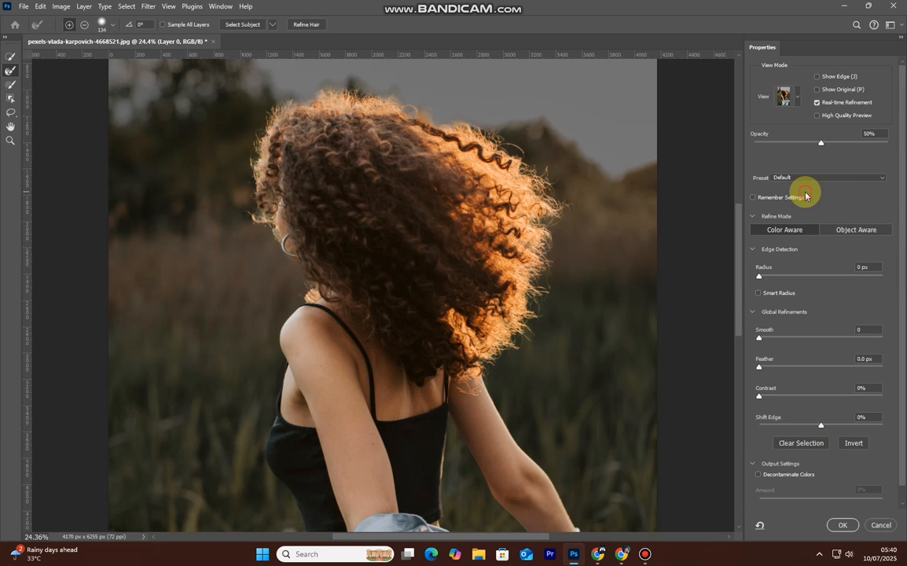
{"action": "left_click", "coordinate": [760, 294]}
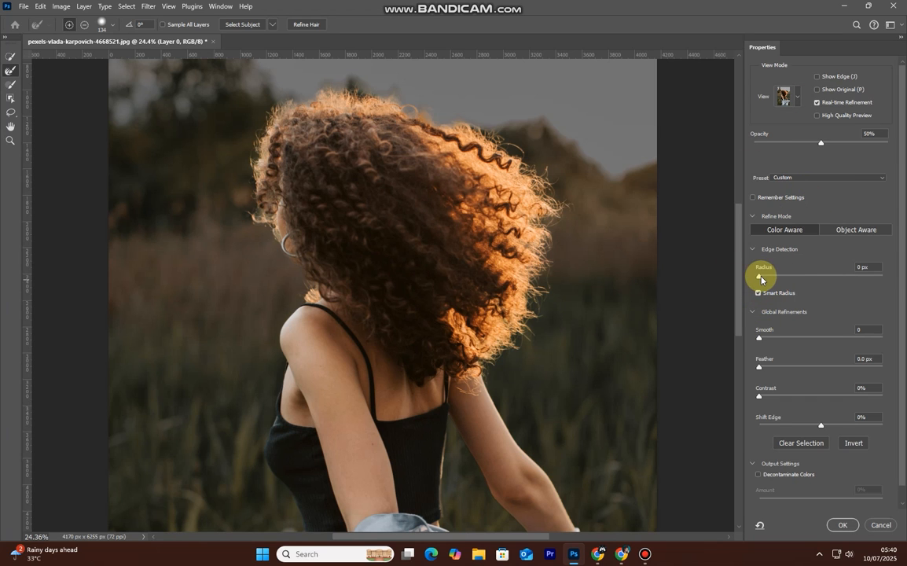
{"action": "left_click_drag", "start_coordinate": [761, 280], "coordinate": [808, 282]}
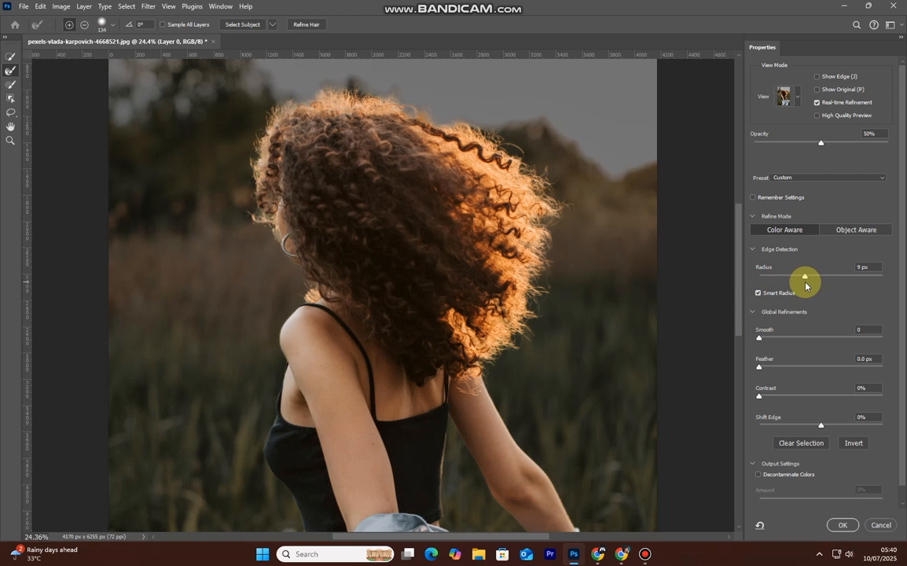
{"action": "left_click_drag", "start_coordinate": [805, 283], "coordinate": [804, 283]}
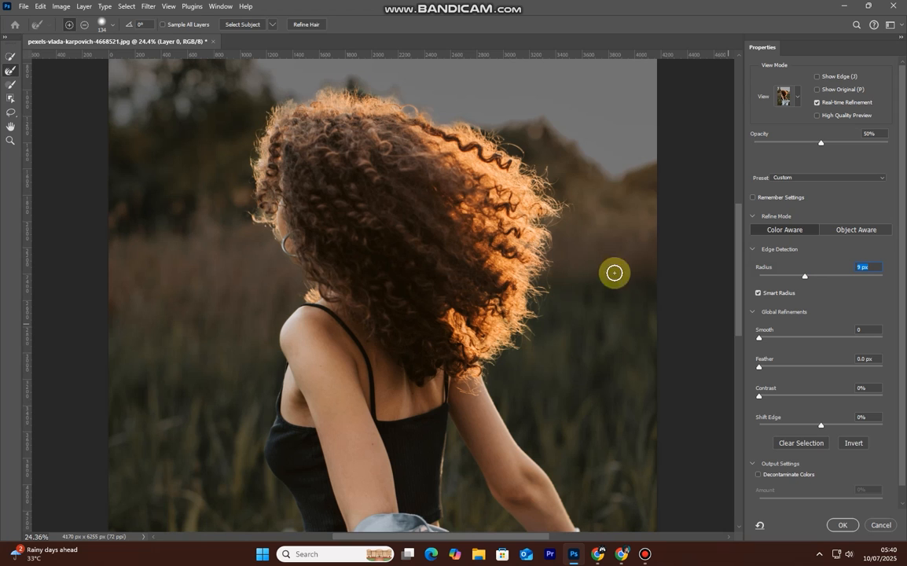
Paint with the 134 px Refine Edge Brush along the curls beside the face and across the top of the hair.
{"action": "left_click", "coordinate": [114, 26]}
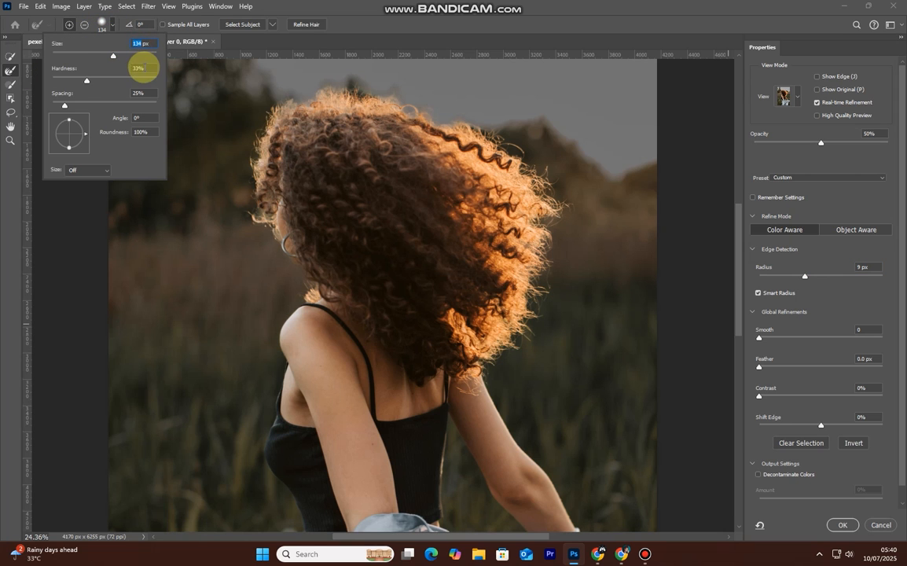
{"action": "left_click", "coordinate": [138, 93]}
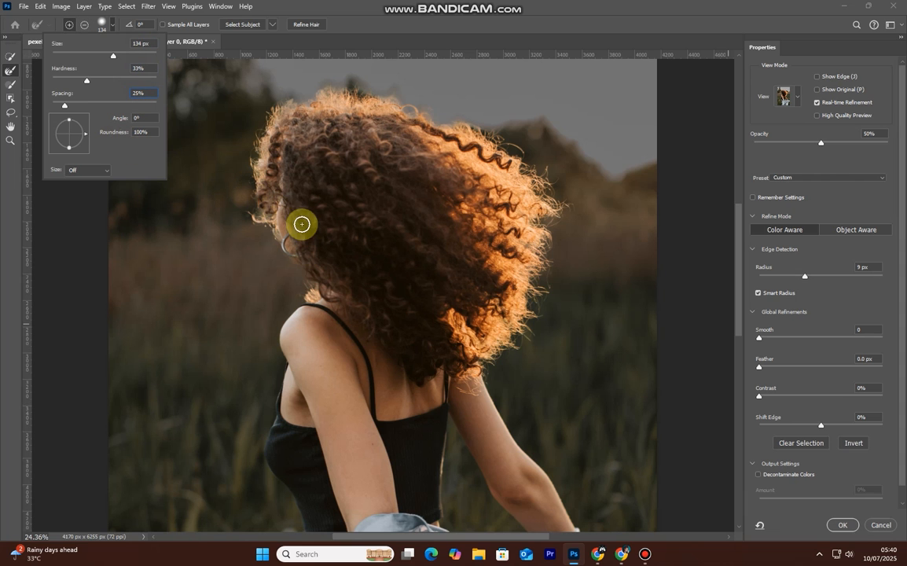
{"action": "left_click", "coordinate": [273, 166]}
{"action": "scroll", "coordinate": [274, 257], "scroll_direction": "up", "scroll_amount": 4}
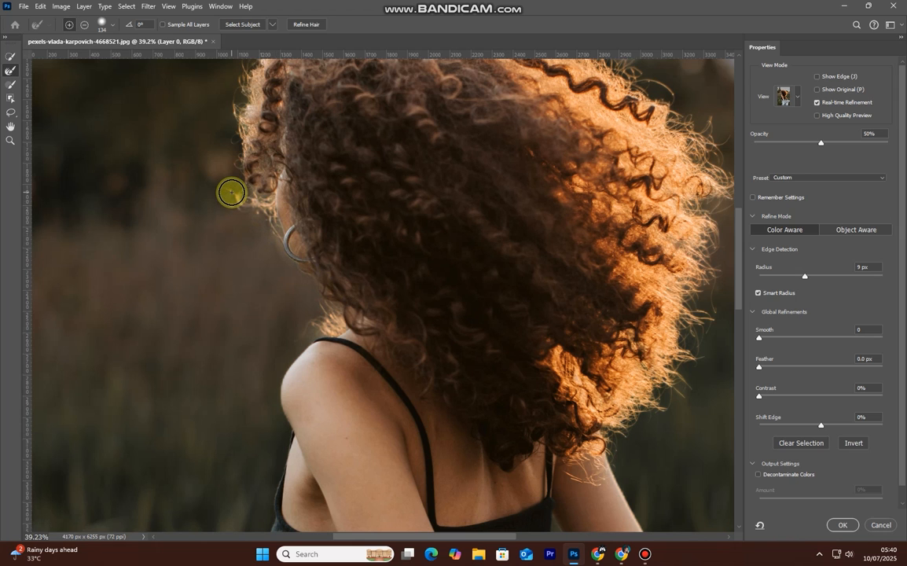
{"action": "mouse_move", "coordinate": [233, 194]}
{"action": "left_mouse_down"}
{"action": "mouse_move", "coordinate": [249, 200]}
{"action": "mouse_move", "coordinate": [271, 190]}
{"action": "mouse_move", "coordinate": [263, 183]}
{"action": "left_mouse_up"}
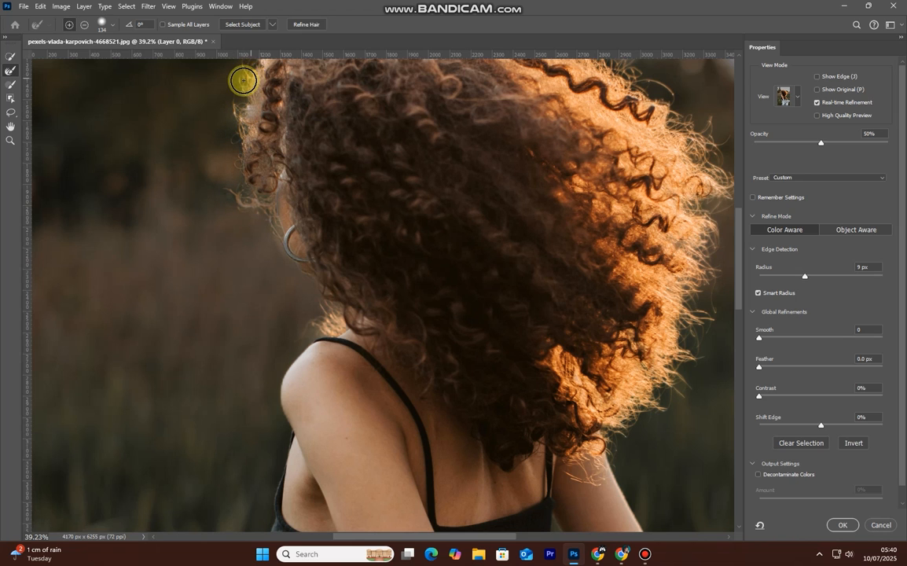
{"action": "mouse_move", "coordinate": [243, 80]}
{"action": "left_mouse_down"}
{"action": "mouse_move", "coordinate": [232, 128]}
{"action": "mouse_move", "coordinate": [275, 217]}
{"action": "mouse_move", "coordinate": [270, 210]}
{"action": "mouse_move", "coordinate": [283, 166]}
{"action": "mouse_move", "coordinate": [278, 130]}
{"action": "mouse_move", "coordinate": [309, 163]}
{"action": "mouse_move", "coordinate": [384, 349]}
{"action": "left_mouse_up"}
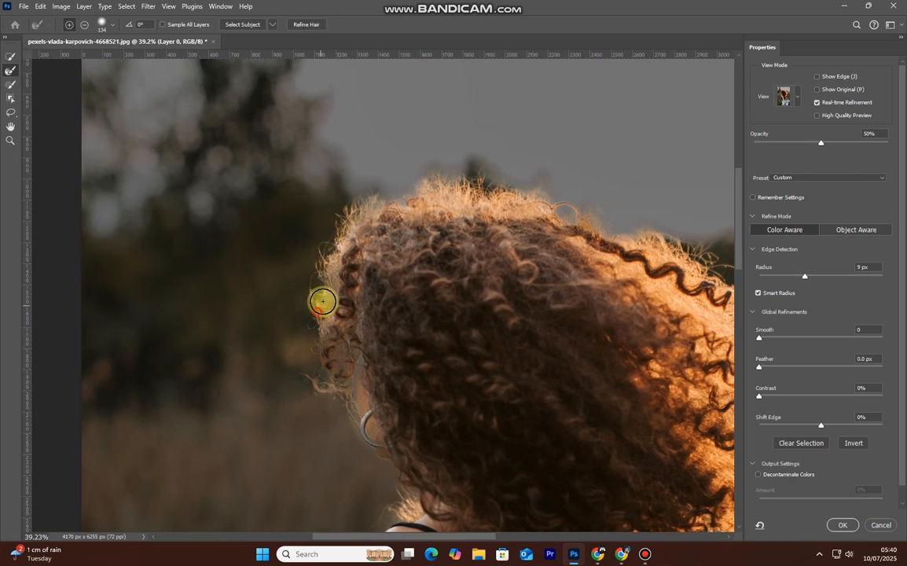
{"action": "mouse_move", "coordinate": [321, 293]}
{"action": "left_mouse_down"}
{"action": "mouse_move", "coordinate": [321, 250]}
{"action": "mouse_move", "coordinate": [335, 248]}
{"action": "mouse_move", "coordinate": [353, 209]}
{"action": "mouse_move", "coordinate": [373, 200]}
{"action": "mouse_move", "coordinate": [353, 215]}
{"action": "mouse_move", "coordinate": [400, 210]}
{"action": "mouse_move", "coordinate": [417, 185]}
{"action": "mouse_move", "coordinate": [442, 173]}
{"action": "mouse_move", "coordinate": [471, 184]}
{"action": "mouse_move", "coordinate": [479, 175]}
{"action": "mouse_move", "coordinate": [488, 191]}
{"action": "mouse_move", "coordinate": [515, 198]}
{"action": "mouse_move", "coordinate": [496, 192]}
{"action": "mouse_move", "coordinate": [540, 191]}
{"action": "mouse_move", "coordinate": [544, 201]}
{"action": "mouse_move", "coordinate": [656, 236]}
{"action": "left_mouse_up"}
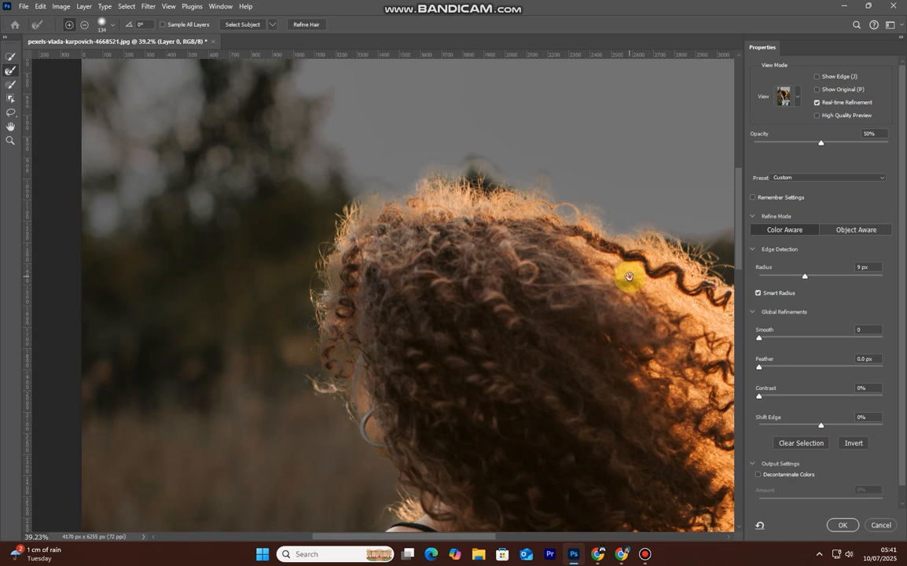
Paint the Refine Edge Brush down the sunlit back edge of the hair to its lower tips, and apply Refine Hair.
{"action": "mouse_move", "coordinate": [627, 275]}
{"action": "left_mouse_down"}
{"action": "mouse_move", "coordinate": [450, 238]}
{"action": "mouse_move", "coordinate": [472, 214]}
{"action": "mouse_move", "coordinate": [463, 198]}
{"action": "mouse_move", "coordinate": [529, 210]}
{"action": "mouse_move", "coordinate": [533, 231]}
{"action": "mouse_move", "coordinate": [568, 243]}
{"action": "mouse_move", "coordinate": [573, 273]}
{"action": "mouse_move", "coordinate": [605, 287]}
{"action": "mouse_move", "coordinate": [609, 268]}
{"action": "mouse_move", "coordinate": [615, 291]}
{"action": "mouse_move", "coordinate": [623, 284]}
{"action": "mouse_move", "coordinate": [618, 300]}
{"action": "mouse_move", "coordinate": [595, 300]}
{"action": "mouse_move", "coordinate": [602, 314]}
{"action": "mouse_move", "coordinate": [629, 333]}
{"action": "mouse_move", "coordinate": [640, 325]}
{"action": "mouse_move", "coordinate": [583, 310]}
{"action": "mouse_move", "coordinate": [556, 269]}
{"action": "mouse_move", "coordinate": [521, 249]}
{"action": "mouse_move", "coordinate": [532, 272]}
{"action": "mouse_move", "coordinate": [533, 253]}
{"action": "mouse_move", "coordinate": [537, 277]}
{"action": "mouse_move", "coordinate": [492, 176]}
{"action": "left_mouse_up"}
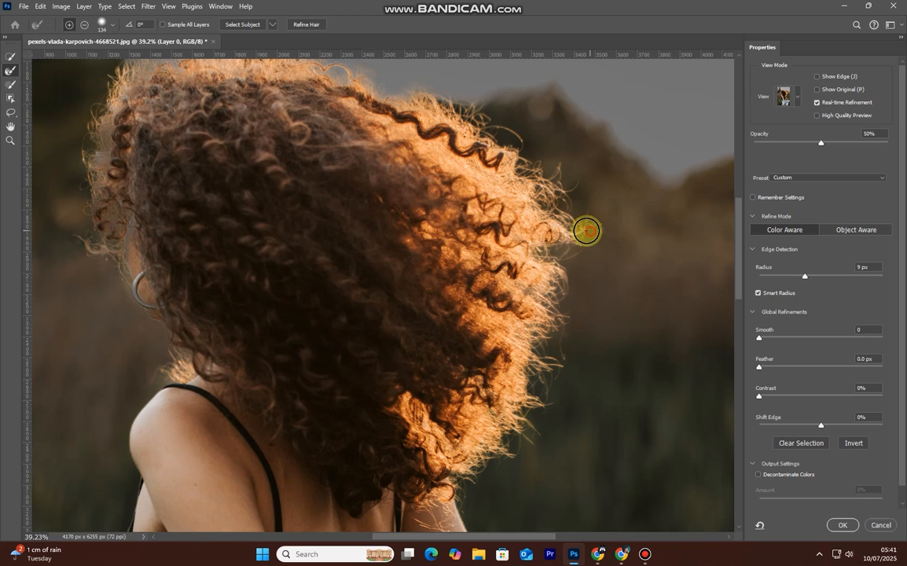
{"action": "mouse_move", "coordinate": [540, 237]}
{"action": "left_mouse_down"}
{"action": "mouse_move", "coordinate": [558, 282]}
{"action": "mouse_move", "coordinate": [552, 299]}
{"action": "mouse_move", "coordinate": [532, 293]}
{"action": "mouse_move", "coordinate": [536, 301]}
{"action": "mouse_move", "coordinate": [570, 322]}
{"action": "mouse_move", "coordinate": [561, 356]}
{"action": "mouse_move", "coordinate": [538, 331]}
{"action": "mouse_move", "coordinate": [538, 357]}
{"action": "mouse_move", "coordinate": [555, 367]}
{"action": "mouse_move", "coordinate": [550, 379]}
{"action": "mouse_move", "coordinate": [532, 371]}
{"action": "mouse_move", "coordinate": [531, 387]}
{"action": "mouse_move", "coordinate": [546, 396]}
{"action": "mouse_move", "coordinate": [521, 417]}
{"action": "mouse_move", "coordinate": [515, 399]}
{"action": "mouse_move", "coordinate": [543, 366]}
{"action": "left_mouse_up"}
{"action": "scroll", "coordinate": [542, 367], "scroll_direction": "down", "scroll_amount": 3}
{"action": "mouse_move", "coordinate": [526, 309]}
{"action": "left_mouse_down"}
{"action": "mouse_move", "coordinate": [505, 337]}
{"action": "mouse_move", "coordinate": [521, 349]}
{"action": "mouse_move", "coordinate": [481, 363]}
{"action": "mouse_move", "coordinate": [458, 420]}
{"action": "left_mouse_up"}
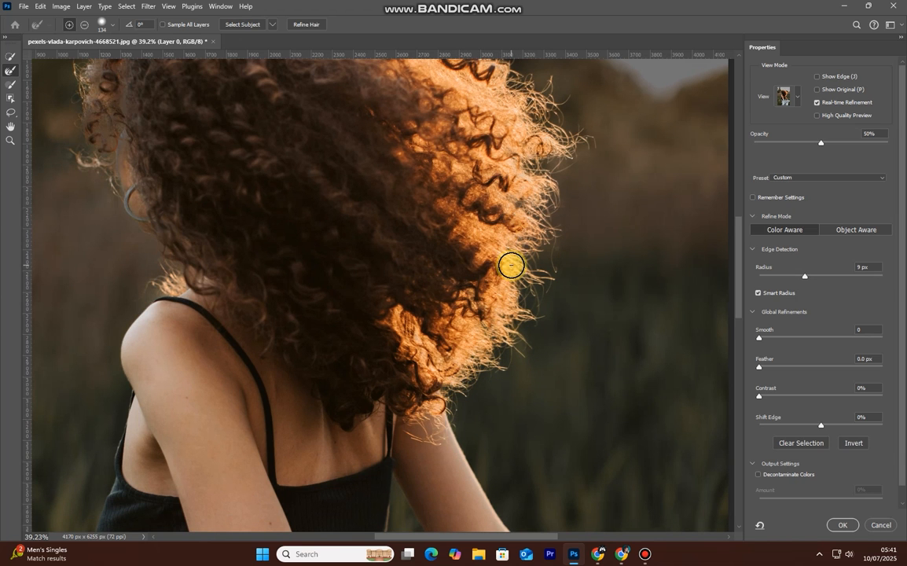
{"action": "scroll", "coordinate": [511, 265], "scroll_direction": "down", "scroll_amount": 1}
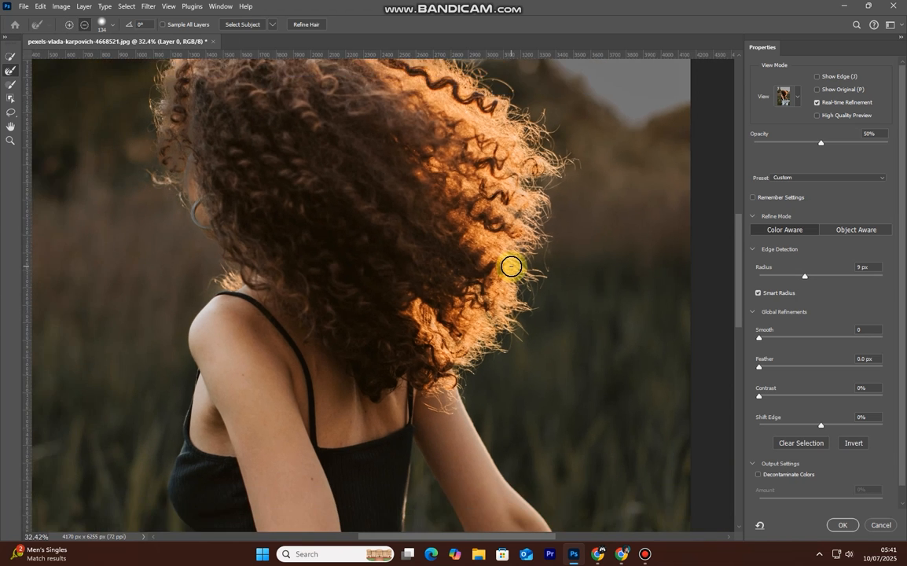
{"action": "left_click", "coordinate": [306, 24]}
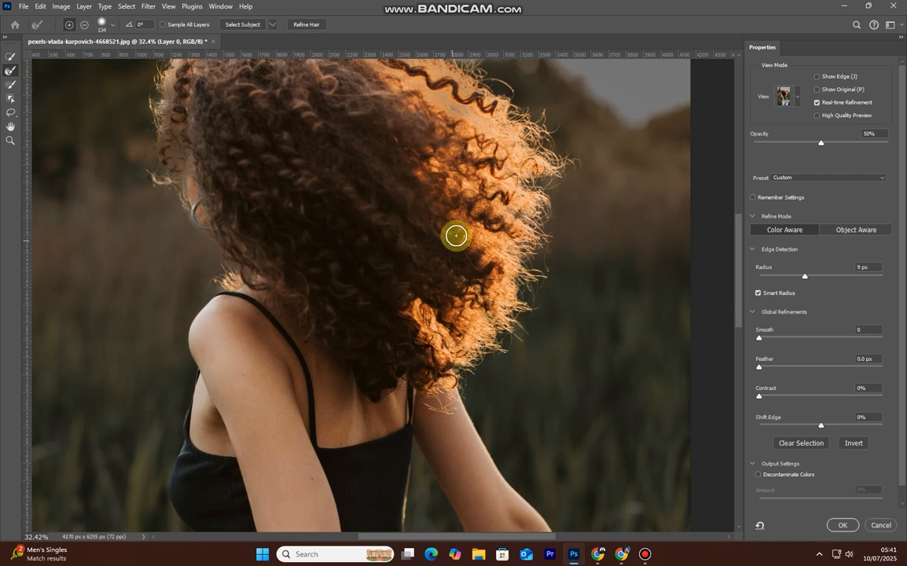
{"action": "left_click_drag", "start_coordinate": [456, 235], "coordinate": [470, 279]}
Enable Decontaminate Colors at an amount of 76% and apply the selection refinement.
{"action": "left_click", "coordinate": [760, 477]}
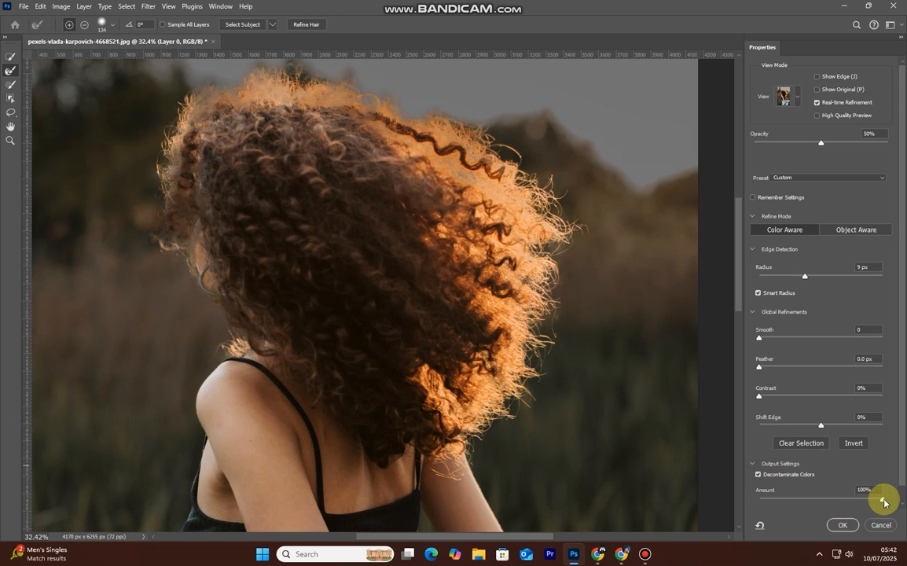
{"action": "left_click_drag", "start_coordinate": [882, 503], "coordinate": [846, 501]}
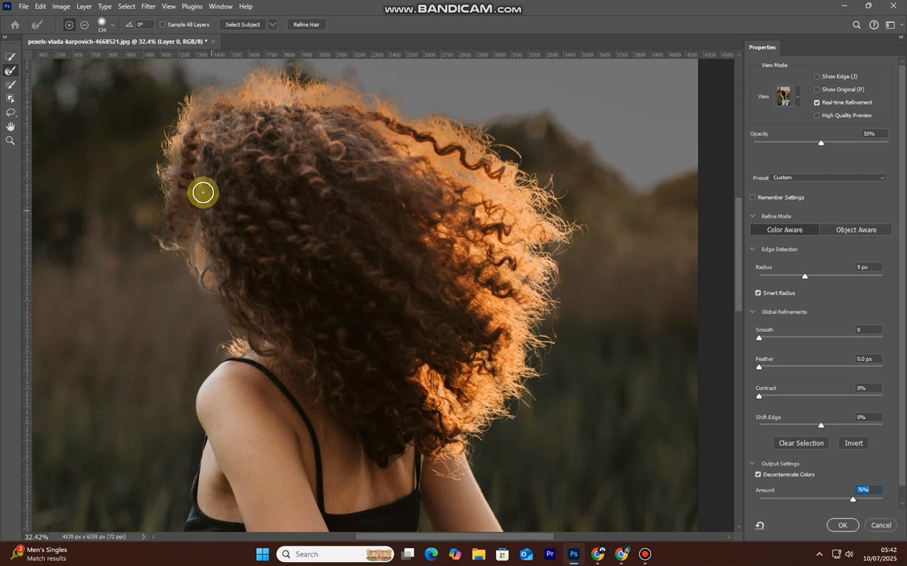
{"action": "left_click", "coordinate": [843, 525]}
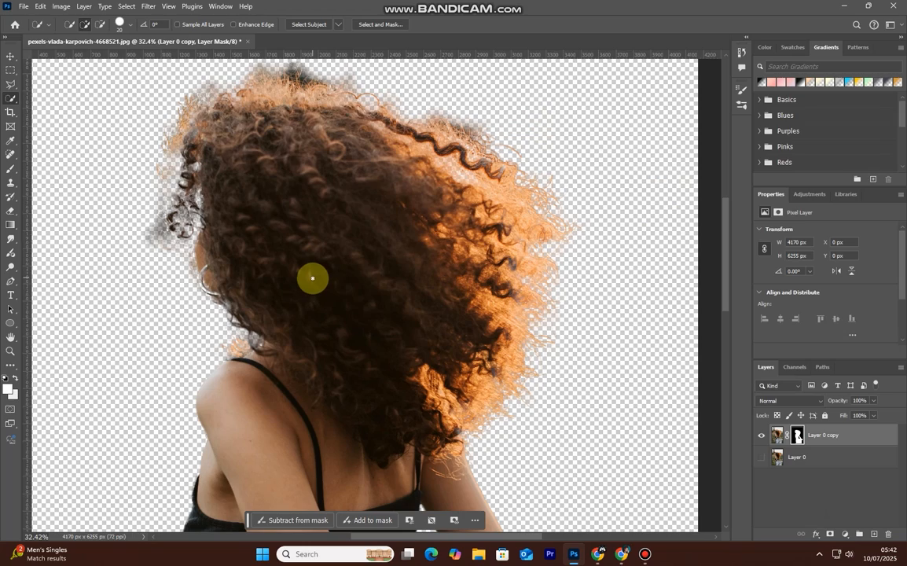
Inspect the cutout's hair edges up close and compare them with the original photo by toggling Layer 0's visibility.
{"action": "scroll", "coordinate": [383, 294], "scroll_direction": "down", "scroll_amount": 2}
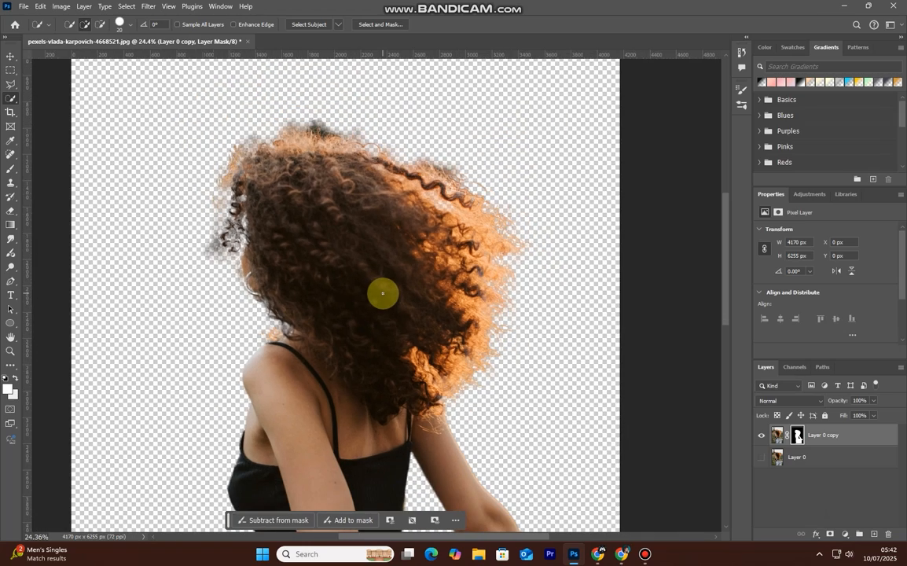
{"action": "scroll", "coordinate": [289, 269], "scroll_direction": "up", "scroll_amount": 8}
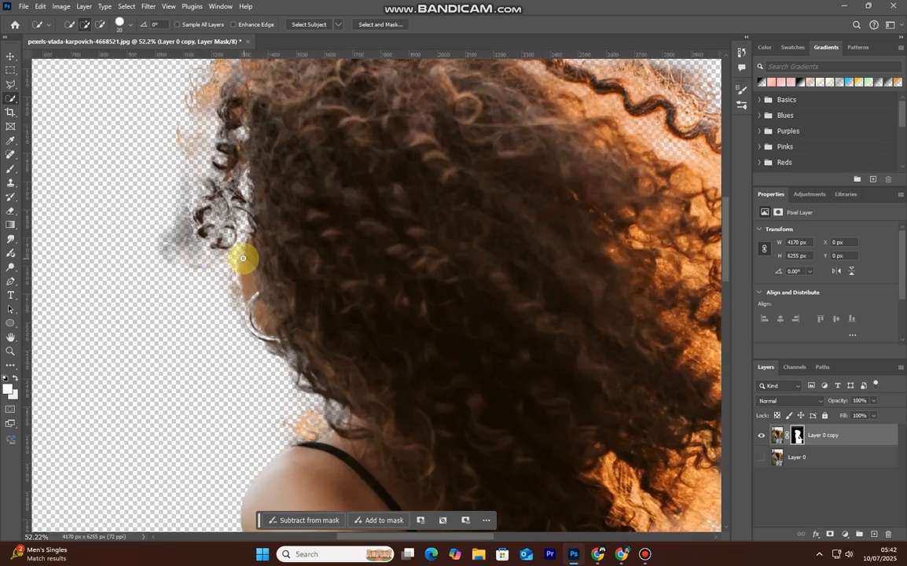
{"action": "scroll", "coordinate": [221, 260], "scroll_direction": "down", "scroll_amount": 5}
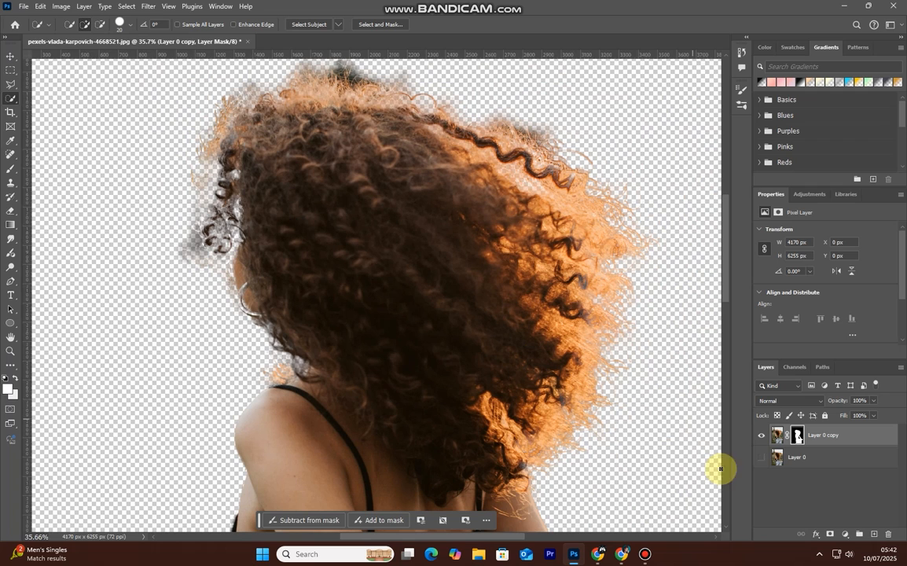
{"action": "left_click", "coordinate": [764, 461]}
{"action": "left_click", "coordinate": [764, 462]}
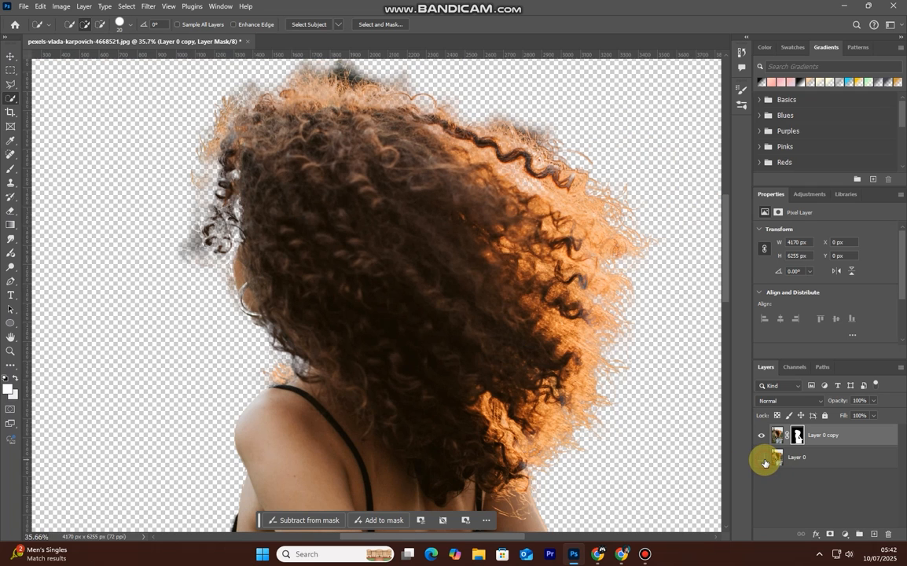
{"action": "left_click", "coordinate": [764, 461]}
{"action": "left_click", "coordinate": [765, 462]}
{"action": "left_click", "coordinate": [765, 462]}
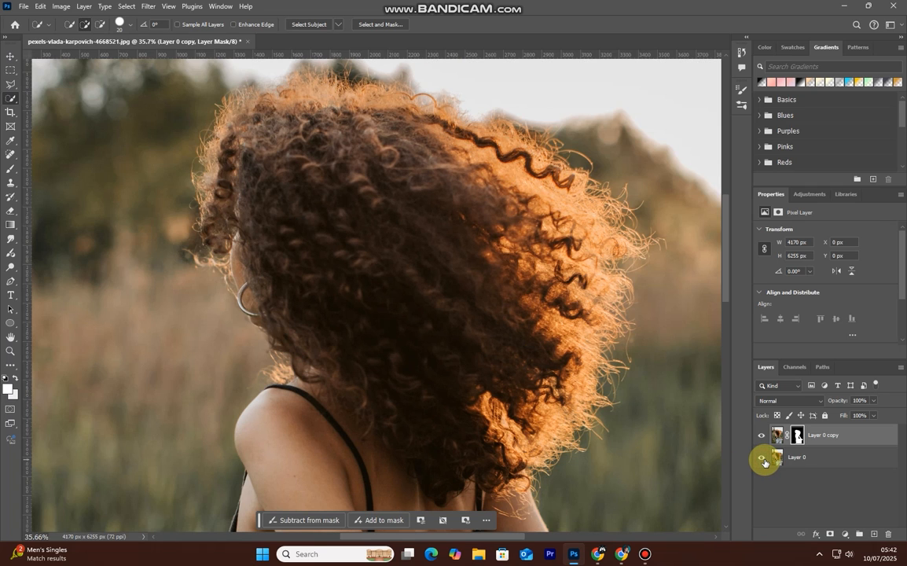
{"action": "left_click", "coordinate": [765, 462]}
{"action": "scroll", "coordinate": [592, 381], "scroll_direction": "up", "scroll_amount": 3}
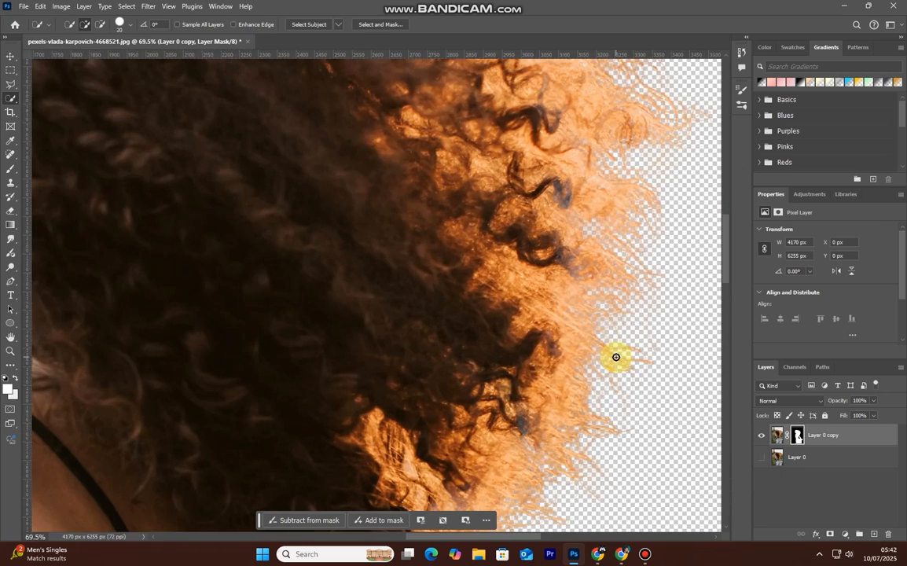
{"action": "scroll", "coordinate": [616, 357], "scroll_direction": "down", "scroll_amount": 5}
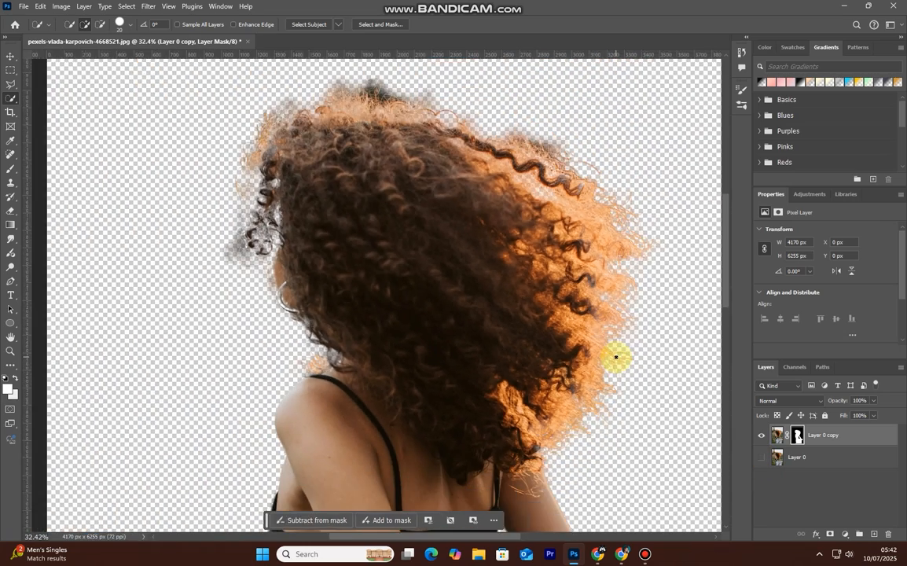
{"action": "scroll", "coordinate": [616, 357], "scroll_direction": "up", "scroll_amount": 2}
{"action": "scroll", "coordinate": [616, 357], "scroll_direction": "down", "scroll_amount": 2}
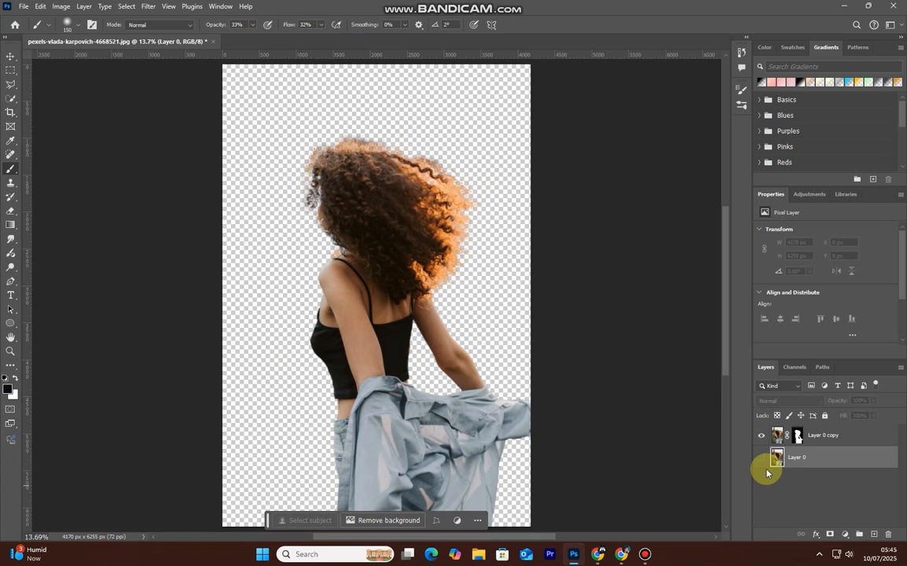
Compare the full-figure cutout with the original background by toggling Layer 0, leaving that layer hidden.
{"action": "left_click", "coordinate": [761, 457]}
{"action": "left_click", "coordinate": [762, 458]}
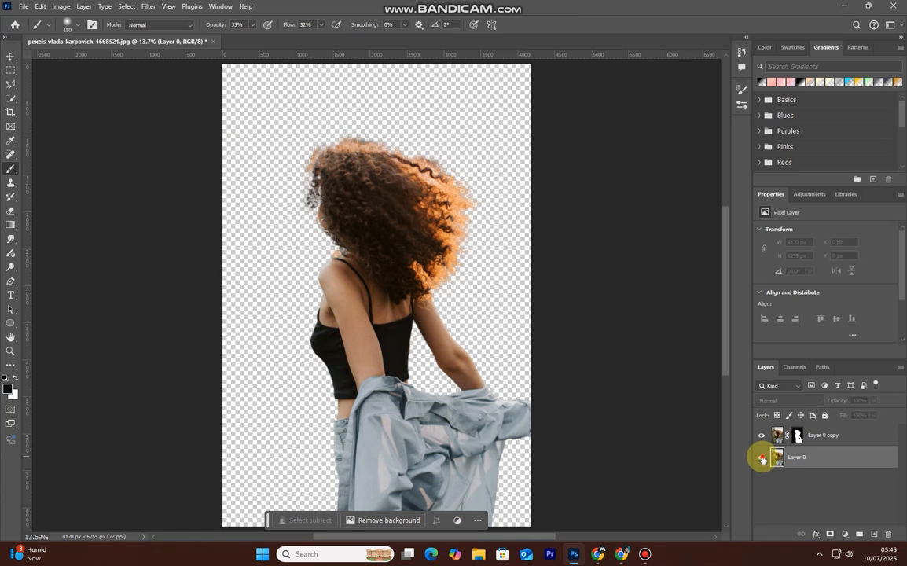
{"action": "left_click", "coordinate": [762, 459]}
{"action": "left_click", "coordinate": [762, 458]}
{"action": "left_click", "coordinate": [761, 458]}
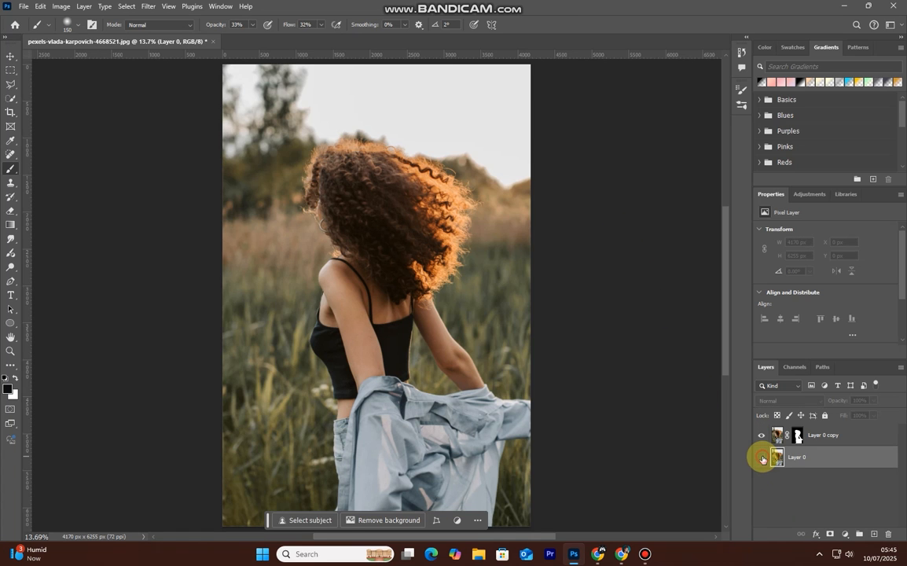
{"action": "left_click", "coordinate": [762, 459]}
{"action": "left_click", "coordinate": [762, 459]}
{"action": "left_click", "coordinate": [762, 459]}
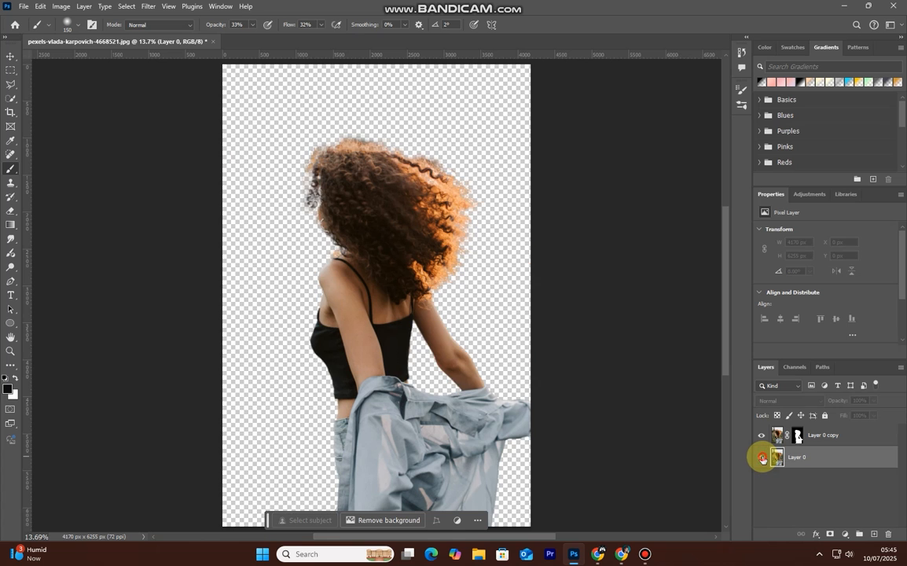
Show Layer 0 again and add a black (000000) Solid Color fill layer between it and the cutout.
{"action": "left_click", "coordinate": [762, 459]}
{"action": "left_click", "coordinate": [762, 459]}
{"action": "left_click", "coordinate": [762, 459]}
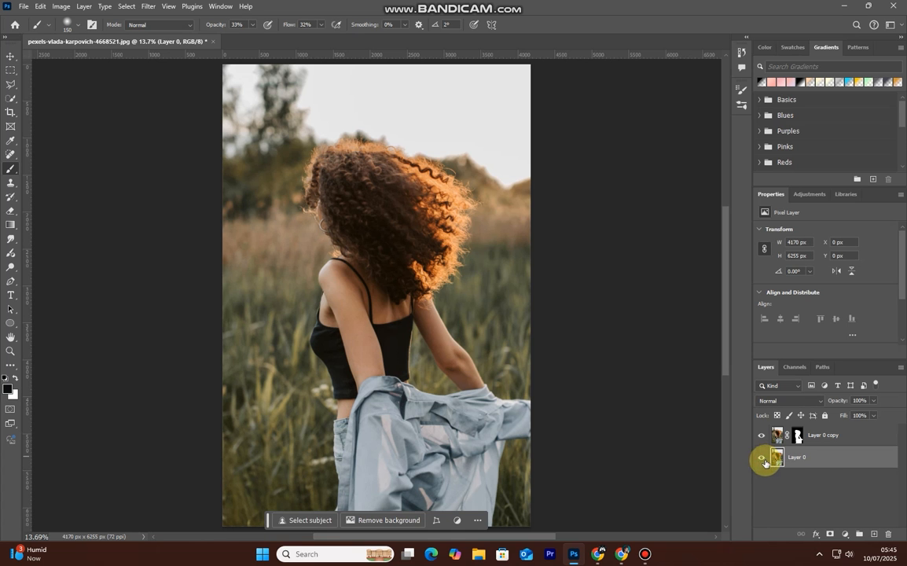
{"action": "left_click", "coordinate": [846, 535]}
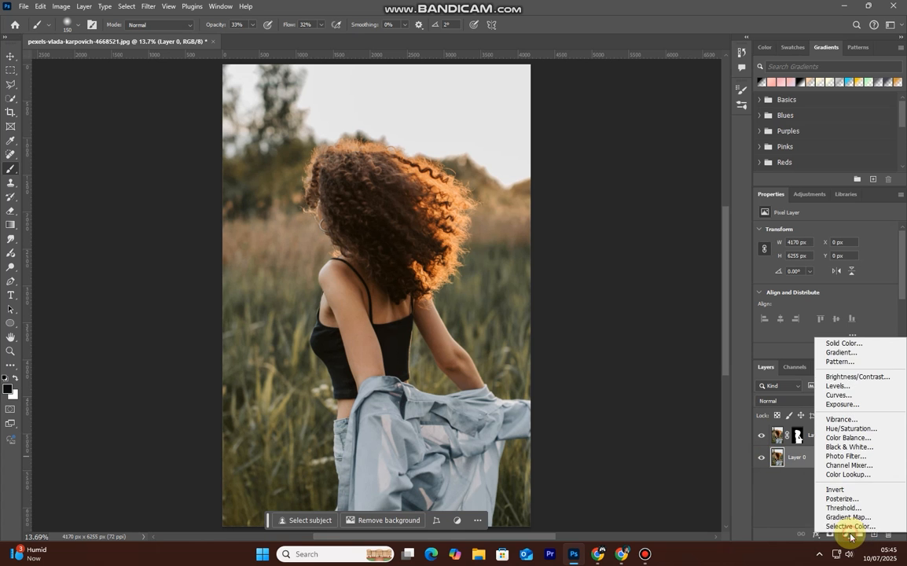
{"action": "left_click", "coordinate": [843, 343]}
{"action": "left_click_drag", "start_coordinate": [702, 285], "coordinate": [584, 347]}
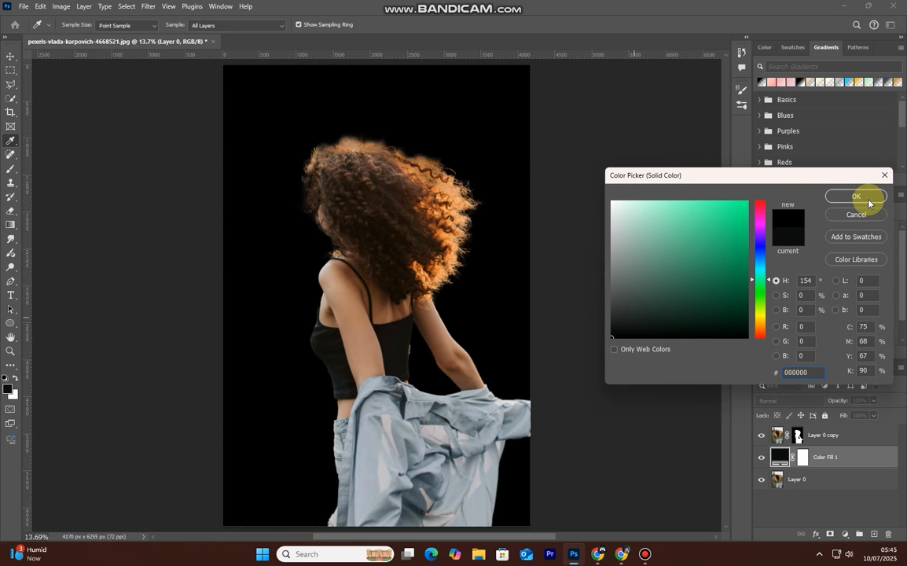
{"action": "left_click", "coordinate": [868, 200]}
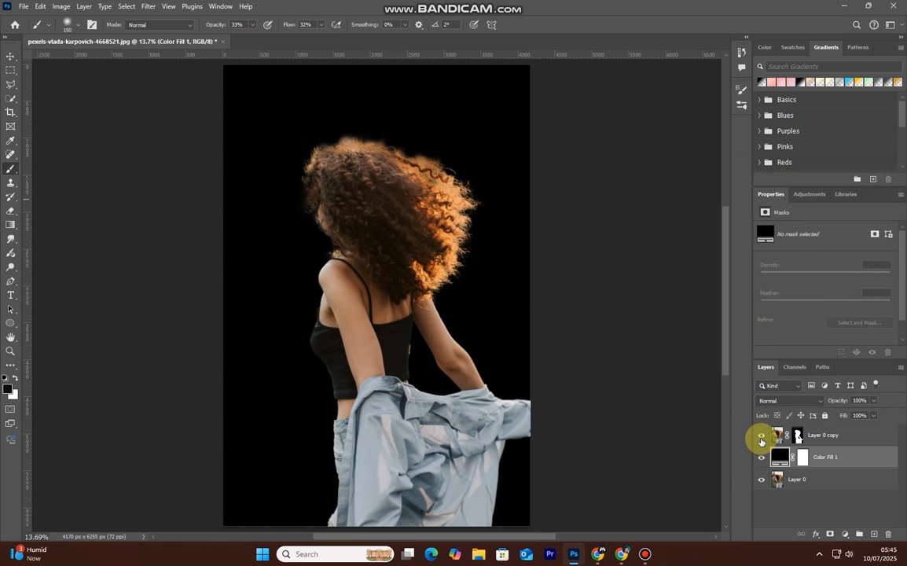
On Layer 0 copy's mask, paint out the background fringe along the shoulder, neck and face with a 90 px black brush.
{"action": "left_click", "coordinate": [761, 441]}
{"action": "left_click", "coordinate": [761, 441]}
{"action": "left_click", "coordinate": [797, 435]}
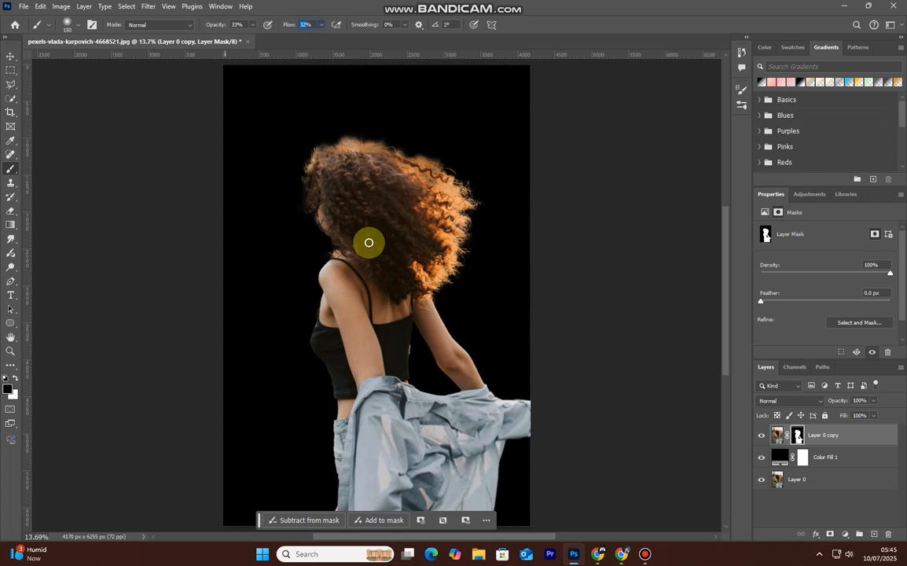
{"action": "scroll", "coordinate": [286, 229], "scroll_direction": "up", "scroll_amount": 8}
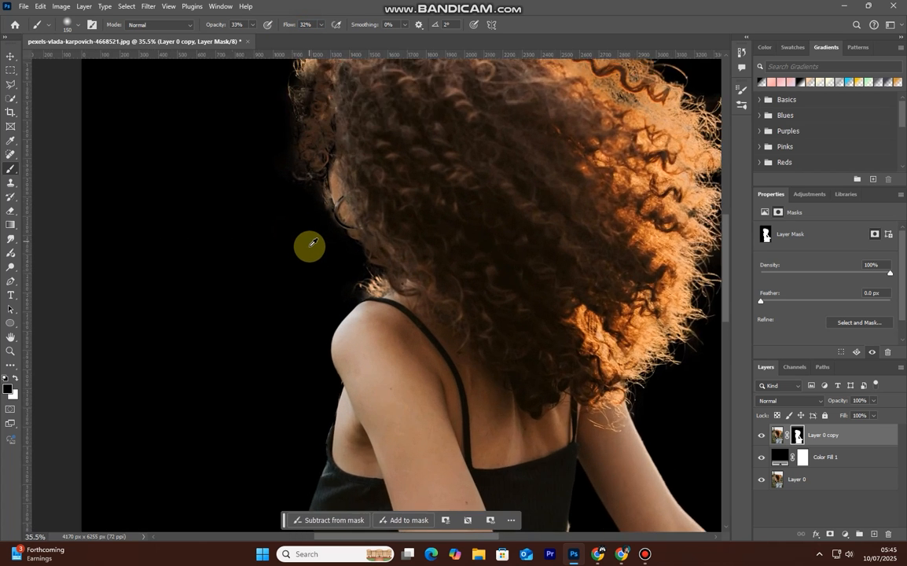
{"action": "scroll", "coordinate": [330, 293], "scroll_direction": "up", "scroll_amount": 4}
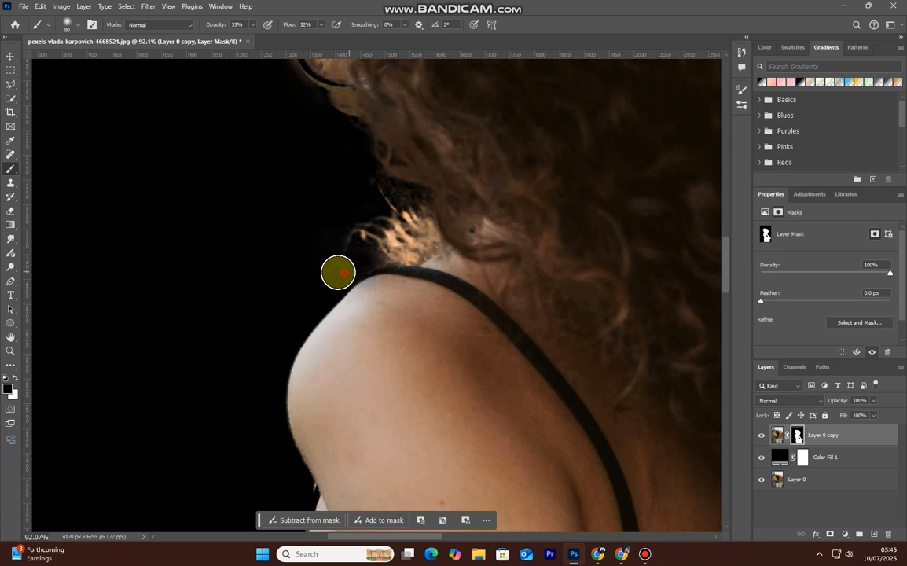
{"action": "left_click_drag", "start_coordinate": [381, 228], "coordinate": [411, 384]}
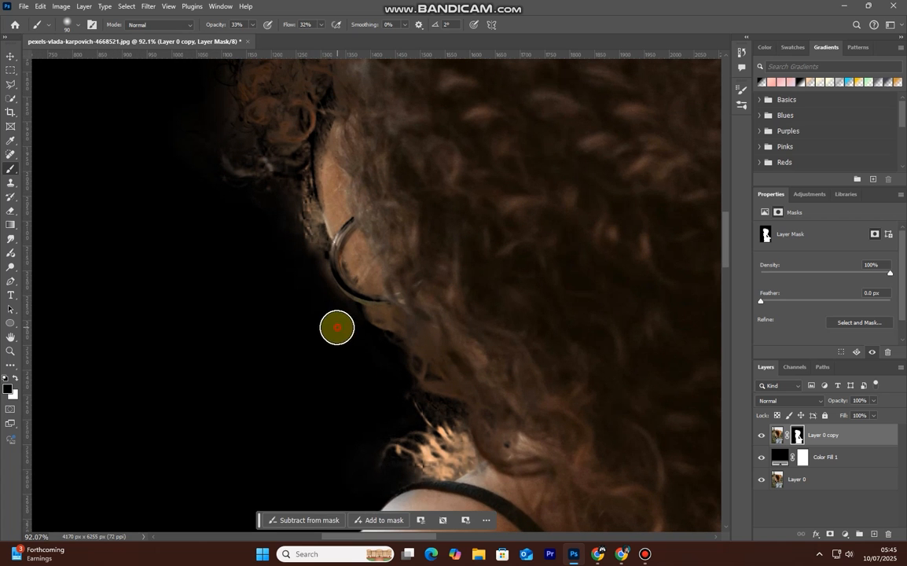
{"action": "left_click_drag", "start_coordinate": [337, 327], "coordinate": [430, 385]}
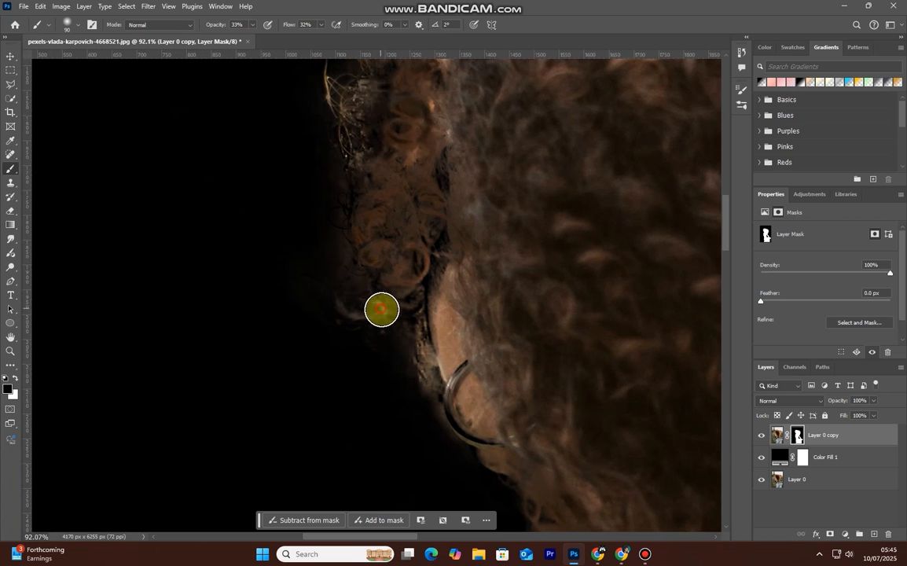
{"action": "mouse_move", "coordinate": [310, 334]}
{"action": "left_mouse_down"}
{"action": "mouse_move", "coordinate": [417, 405]}
{"action": "mouse_move", "coordinate": [433, 441]}
{"action": "mouse_move", "coordinate": [431, 433]}
{"action": "left_mouse_up"}
Enlarge the brush to 150 px and paint the mask black around the front curls beside the face.
{"action": "scroll", "coordinate": [360, 224], "scroll_direction": "up", "scroll_amount": 2}
{"action": "scroll", "coordinate": [360, 224], "scroll_direction": "up", "scroll_amount": 2}
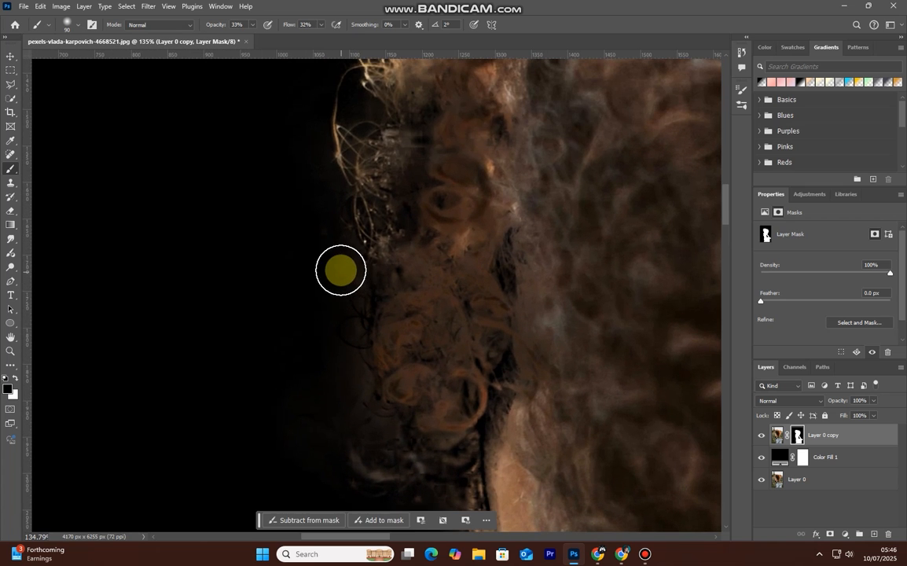
{"action": "key", "text": "bracketright"}
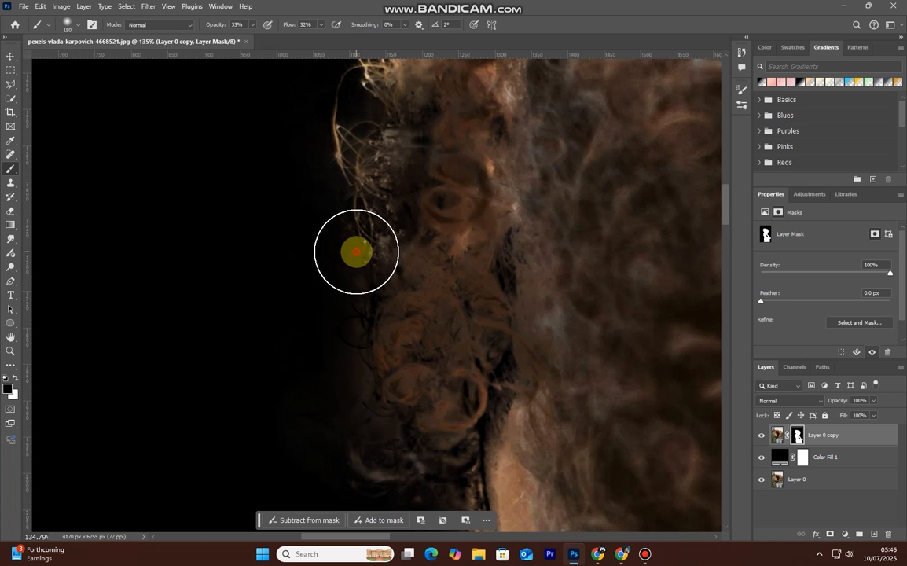
{"action": "left_click_drag", "start_coordinate": [316, 283], "coordinate": [304, 417]}
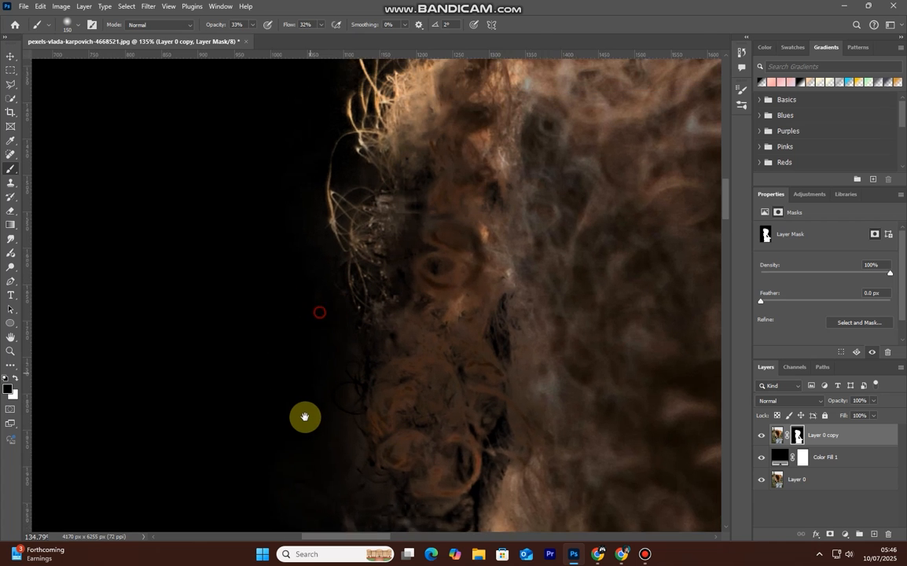
{"action": "left_click", "coordinate": [306, 436]}
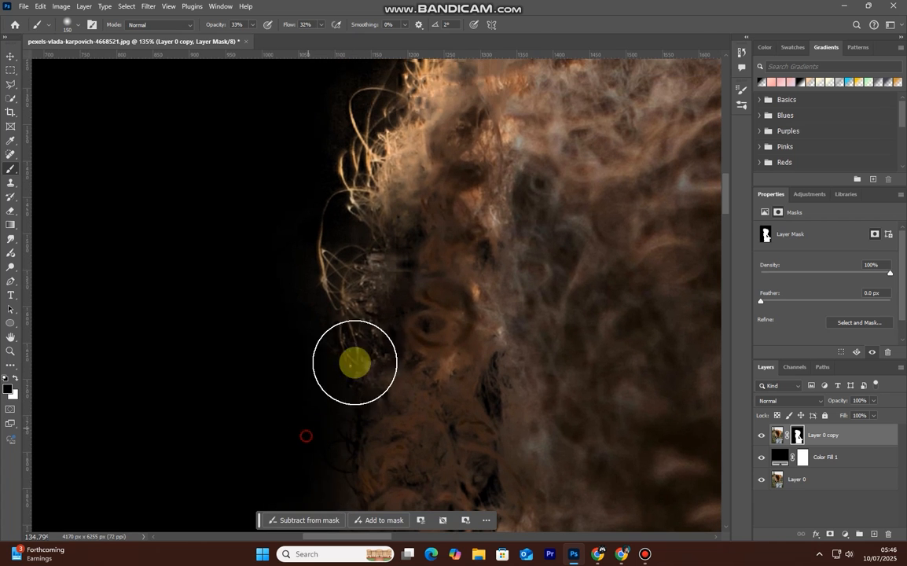
{"action": "left_click_drag", "start_coordinate": [378, 330], "coordinate": [381, 401]}
{"action": "left_click", "coordinate": [294, 366]}
Brush the remaining haze out of the mask along the upper front curve of the hair.
{"action": "mouse_move", "coordinate": [451, 378]}
{"action": "left_mouse_down"}
{"action": "mouse_move", "coordinate": [454, 466]}
{"action": "mouse_move", "coordinate": [478, 453]}
{"action": "left_mouse_up"}
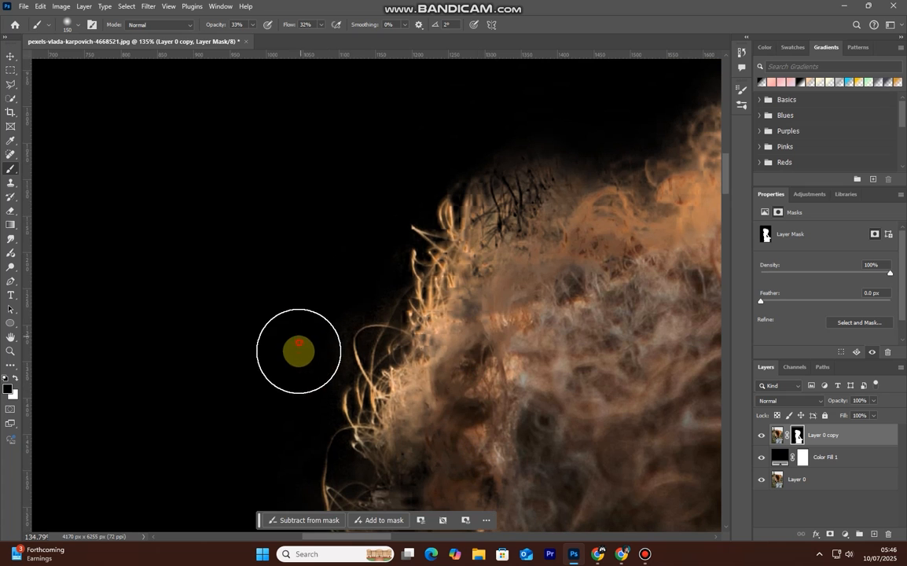
{"action": "left_click", "coordinate": [310, 344]}
{"action": "left_click", "coordinate": [316, 313]}
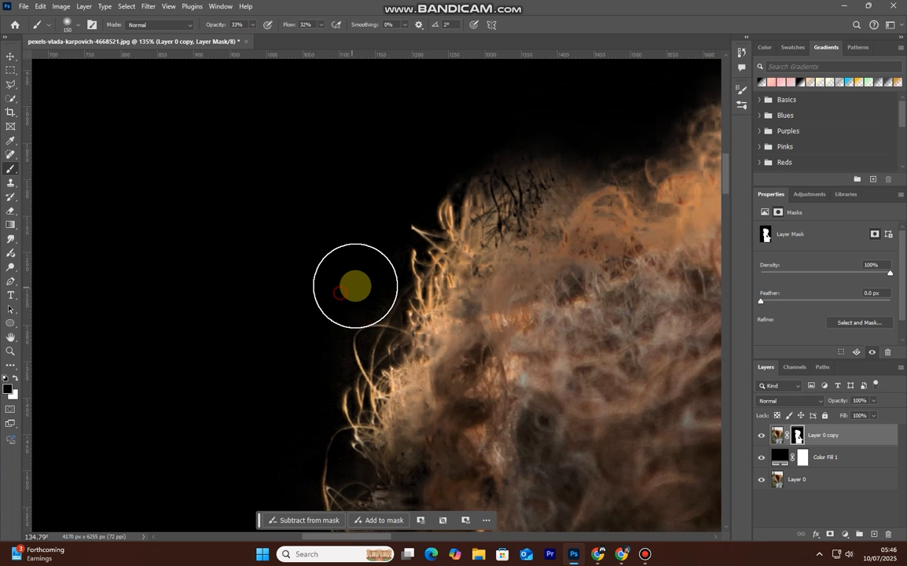
{"action": "left_click", "coordinate": [304, 358]}
{"action": "left_click_drag", "start_coordinate": [305, 359], "coordinate": [292, 387]}
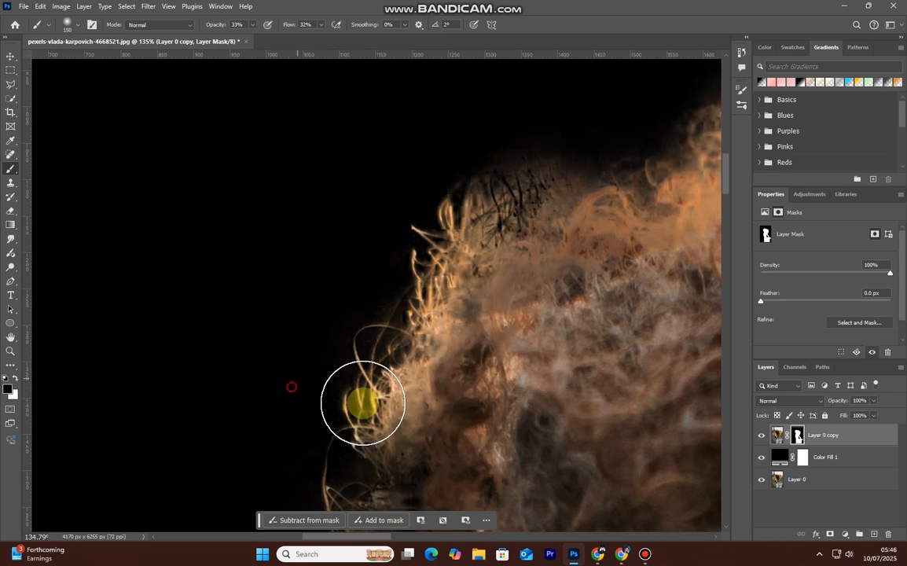
{"action": "left_click_drag", "start_coordinate": [445, 328], "coordinate": [407, 436]}
{"action": "mouse_move", "coordinate": [438, 254]}
{"action": "left_mouse_down"}
{"action": "mouse_move", "coordinate": [483, 241]}
{"action": "mouse_move", "coordinate": [379, 265]}
{"action": "mouse_move", "coordinate": [363, 298]}
{"action": "left_mouse_up"}
{"action": "mouse_move", "coordinate": [537, 355]}
{"action": "left_mouse_down"}
{"action": "mouse_move", "coordinate": [357, 358]}
{"action": "mouse_move", "coordinate": [355, 348]}
{"action": "left_mouse_up"}
{"action": "mouse_move", "coordinate": [368, 216]}
{"action": "left_mouse_down"}
{"action": "mouse_move", "coordinate": [369, 226]}
{"action": "mouse_move", "coordinate": [405, 237]}
{"action": "left_mouse_up"}
{"action": "left_click_drag", "start_coordinate": [437, 199], "coordinate": [408, 221]}
{"action": "left_click_drag", "start_coordinate": [419, 190], "coordinate": [527, 150]}
Paint out the leftover background haze above the crown of the hair on the layer mask.
{"action": "left_click_drag", "start_coordinate": [489, 278], "coordinate": [257, 361]}
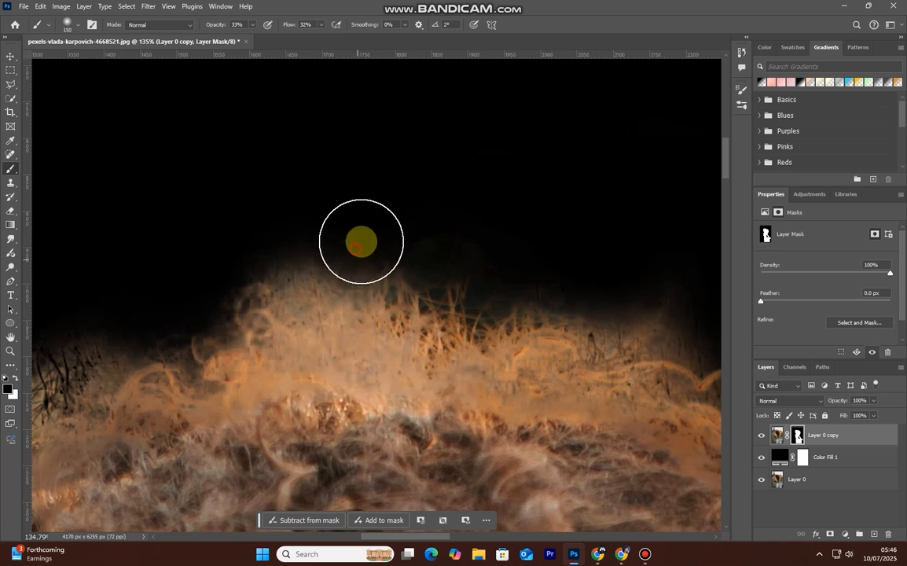
{"action": "mouse_move", "coordinate": [399, 276]}
{"action": "left_mouse_down"}
{"action": "mouse_move", "coordinate": [422, 268]}
{"action": "mouse_move", "coordinate": [426, 280]}
{"action": "mouse_move", "coordinate": [468, 265]}
{"action": "left_mouse_up"}
{"action": "left_click_drag", "start_coordinate": [506, 278], "coordinate": [510, 268]}
{"action": "left_click_drag", "start_coordinate": [243, 205], "coordinate": [226, 248]}
{"action": "left_click_drag", "start_coordinate": [199, 278], "coordinate": [209, 267]}
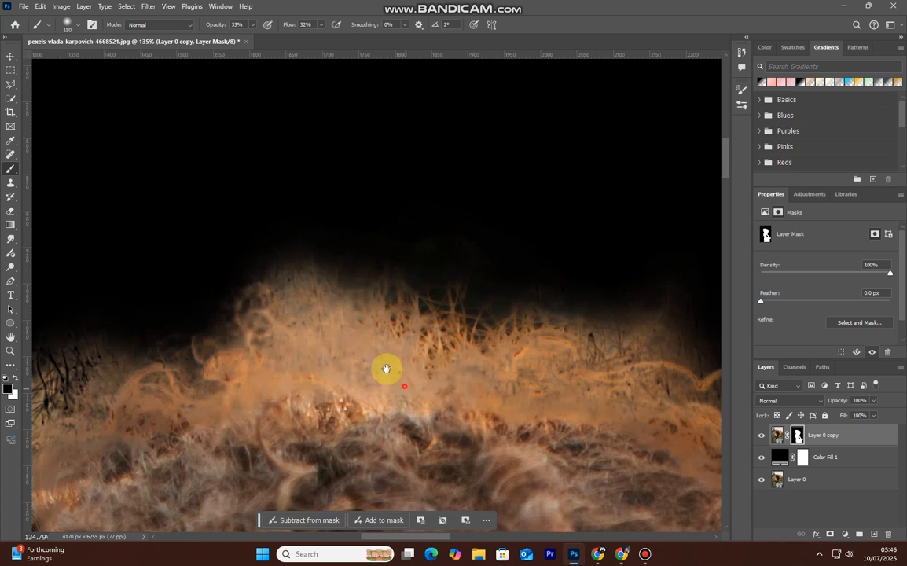
{"action": "left_click_drag", "start_coordinate": [388, 371], "coordinate": [246, 269]}
{"action": "mouse_move", "coordinate": [443, 191]}
{"action": "left_mouse_down"}
{"action": "mouse_move", "coordinate": [486, 201]}
{"action": "mouse_move", "coordinate": [456, 190]}
{"action": "left_mouse_up"}
{"action": "left_click_drag", "start_coordinate": [557, 211], "coordinate": [603, 214]}
Clean the mask along the hair edge sloping down behind the crown, past the arched loose strand.
{"action": "key", "text": "space"}
{"action": "left_click_drag", "start_coordinate": [533, 346], "coordinate": [352, 308]}
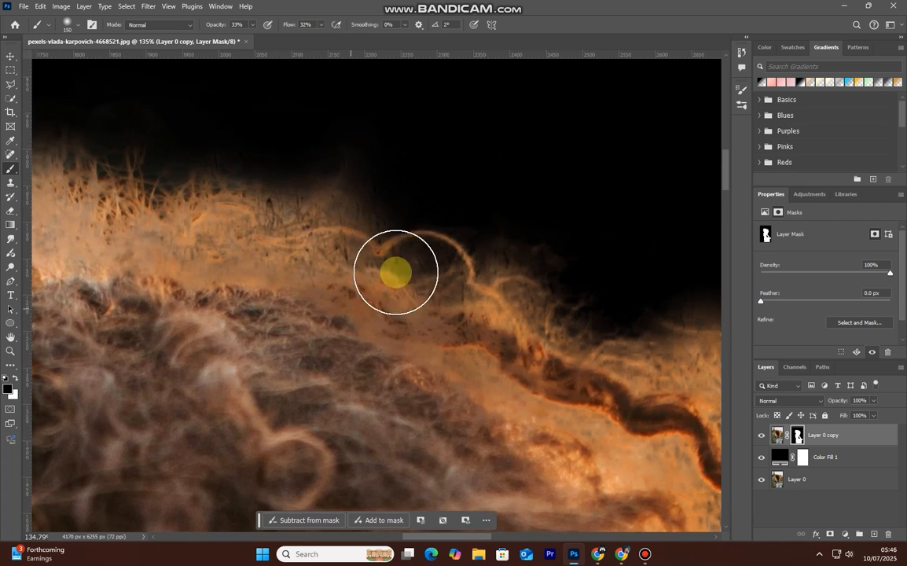
{"action": "mouse_move", "coordinate": [576, 239]}
{"action": "left_mouse_down"}
{"action": "mouse_move", "coordinate": [600, 242]}
{"action": "mouse_move", "coordinate": [581, 233]}
{"action": "mouse_move", "coordinate": [565, 243]}
{"action": "mouse_move", "coordinate": [599, 257]}
{"action": "left_mouse_up"}
{"action": "key", "text": "space"}
{"action": "left_click_drag", "start_coordinate": [603, 292], "coordinate": [389, 247]}
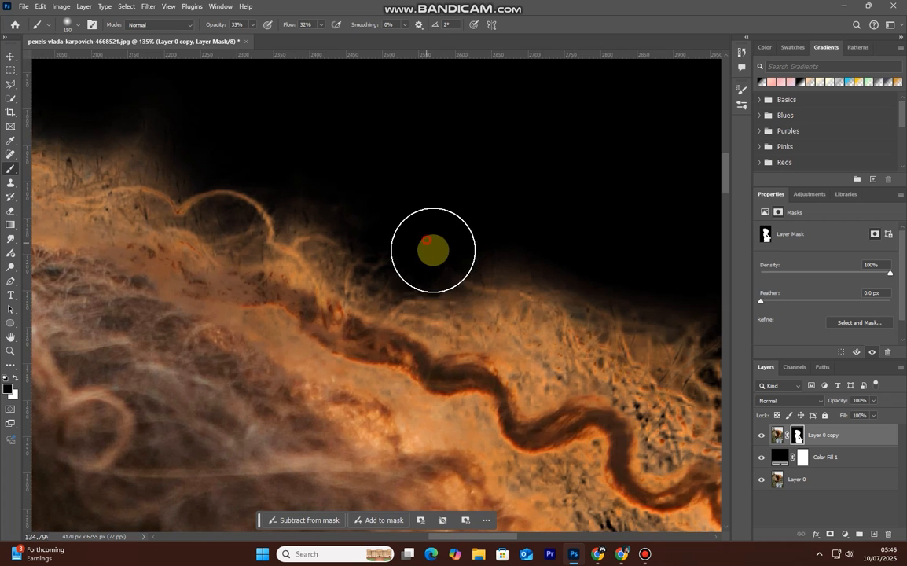
{"action": "mouse_move", "coordinate": [482, 243]}
{"action": "left_mouse_down"}
{"action": "mouse_move", "coordinate": [524, 223]}
{"action": "mouse_move", "coordinate": [563, 258]}
{"action": "mouse_move", "coordinate": [591, 264]}
{"action": "left_mouse_up"}
Paint the mask black outside the upper back hair edge, from above the dark wavy strand to the loose sunlit curls.
{"action": "mouse_move", "coordinate": [318, 268]}
{"action": "left_mouse_down"}
{"action": "mouse_move", "coordinate": [253, 249]}
{"action": "mouse_move", "coordinate": [186, 184]}
{"action": "left_mouse_up"}
{"action": "mouse_move", "coordinate": [462, 201]}
{"action": "left_mouse_down"}
{"action": "mouse_move", "coordinate": [464, 235]}
{"action": "mouse_move", "coordinate": [638, 205]}
{"action": "left_mouse_up"}
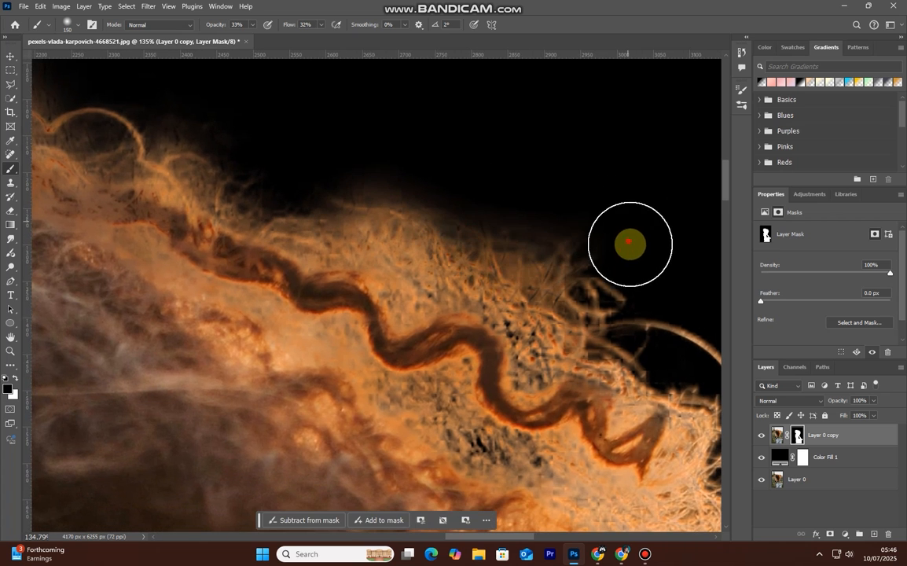
{"action": "key", "text": "space"}
{"action": "left_click_drag", "start_coordinate": [556, 296], "coordinate": [379, 229]}
{"action": "left_click_drag", "start_coordinate": [597, 236], "coordinate": [561, 318]}
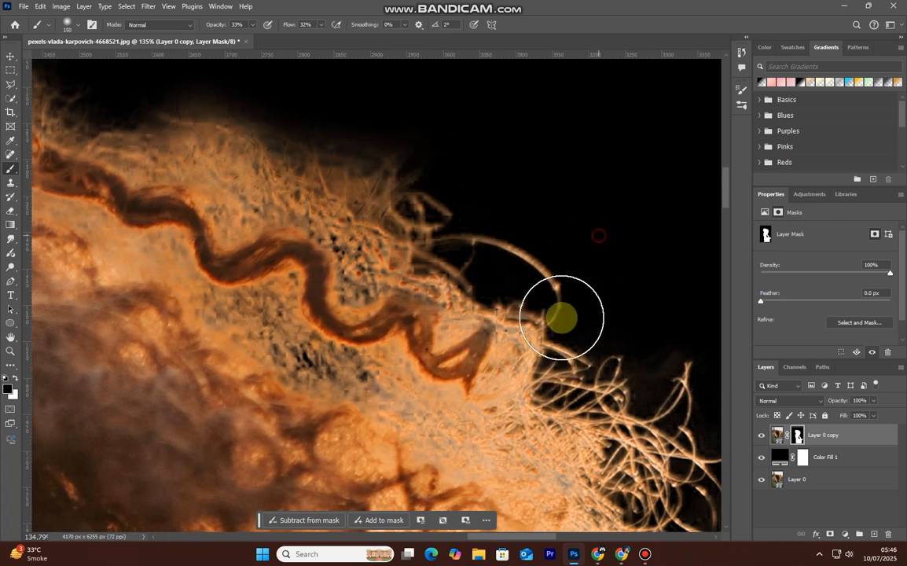
{"action": "left_click_drag", "start_coordinate": [534, 418], "coordinate": [370, 268]}
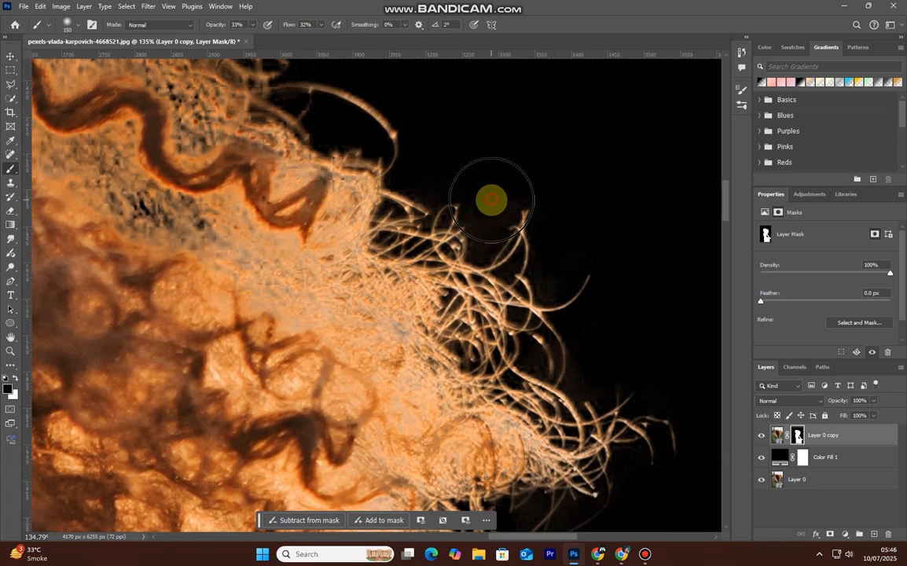
{"action": "mouse_move", "coordinate": [491, 200]}
{"action": "left_mouse_down"}
{"action": "mouse_move", "coordinate": [448, 165]}
{"action": "mouse_move", "coordinate": [583, 170]}
{"action": "mouse_move", "coordinate": [550, 275]}
{"action": "left_mouse_up"}
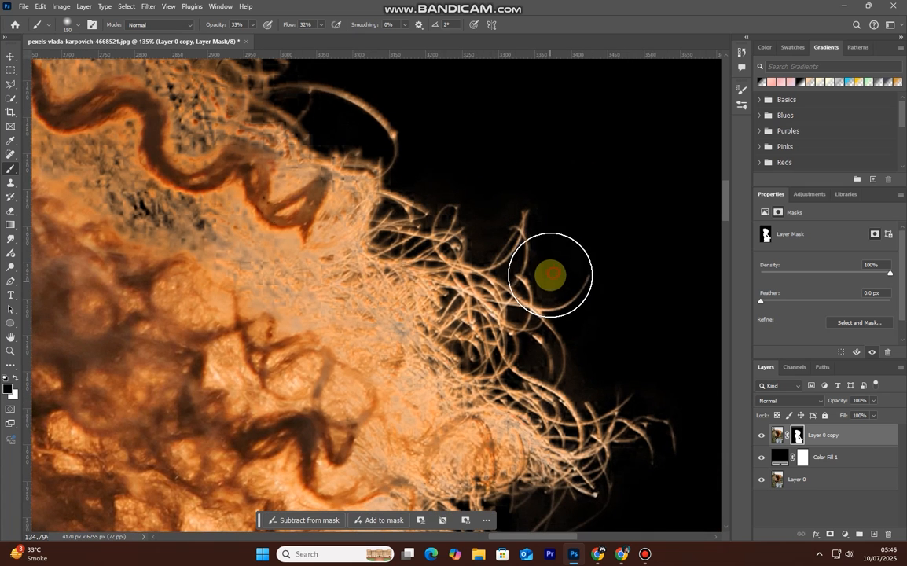
Mask out the residual background around the outermost curls at the back of the hair.
{"action": "key", "text": "space"}
{"action": "left_click_drag", "start_coordinate": [626, 310], "coordinate": [487, 154]}
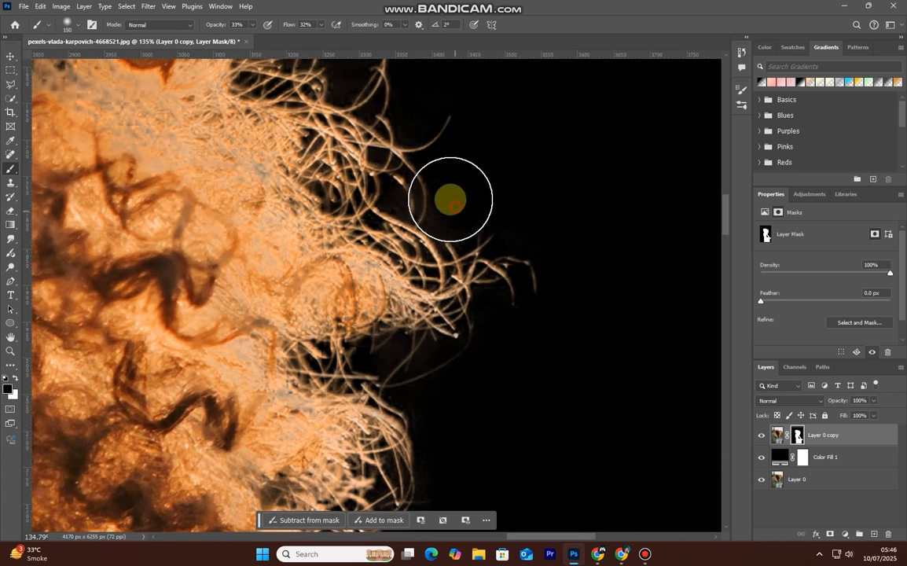
{"action": "left_click", "coordinate": [453, 223]}
{"action": "mouse_move", "coordinate": [453, 224]}
{"action": "left_mouse_down"}
{"action": "mouse_move", "coordinate": [398, 180]}
{"action": "mouse_move", "coordinate": [396, 195]}
{"action": "mouse_move", "coordinate": [482, 226]}
{"action": "left_mouse_up"}
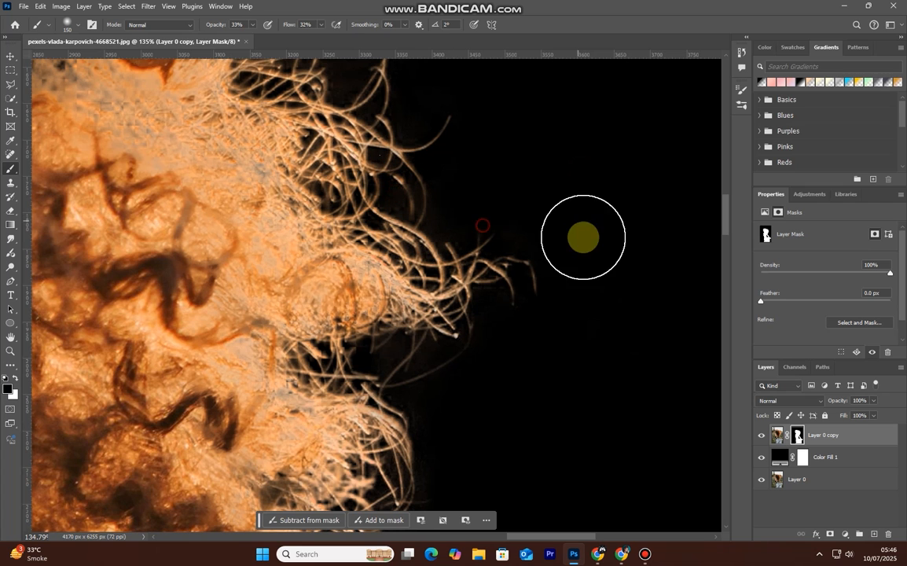
{"action": "left_click_drag", "start_coordinate": [505, 361], "coordinate": [414, 393]}
{"action": "key", "text": "space"}
{"action": "left_click_drag", "start_coordinate": [518, 380], "coordinate": [520, 238]}
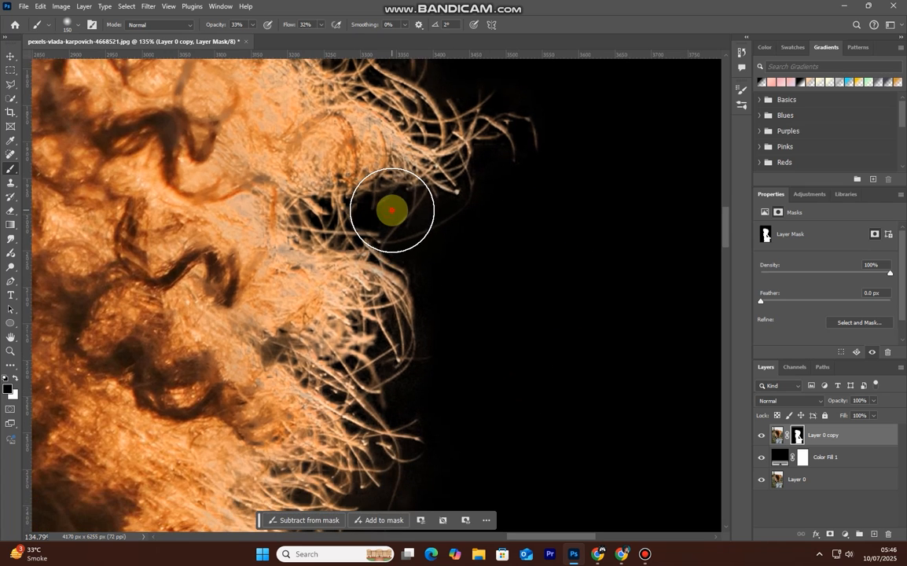
Remove the haze from the gaps between flyaway strands down the middle of the back hair edge.
{"action": "left_click", "coordinate": [393, 210]}
{"action": "key", "text": "space"}
{"action": "left_click_drag", "start_coordinate": [539, 292], "coordinate": [516, 190]}
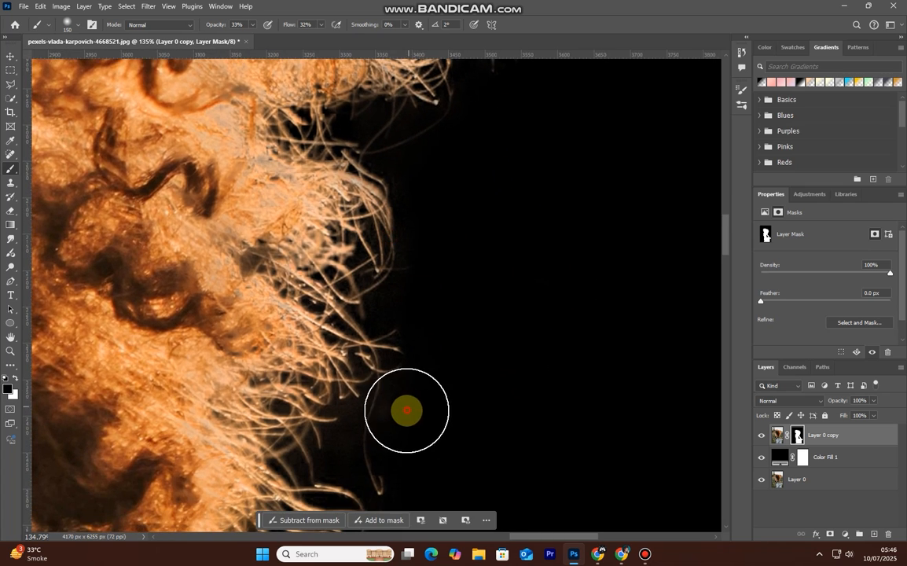
{"action": "left_click", "coordinate": [402, 420]}
{"action": "key", "text": "space"}
{"action": "left_click_drag", "start_coordinate": [336, 271], "coordinate": [383, 251]}
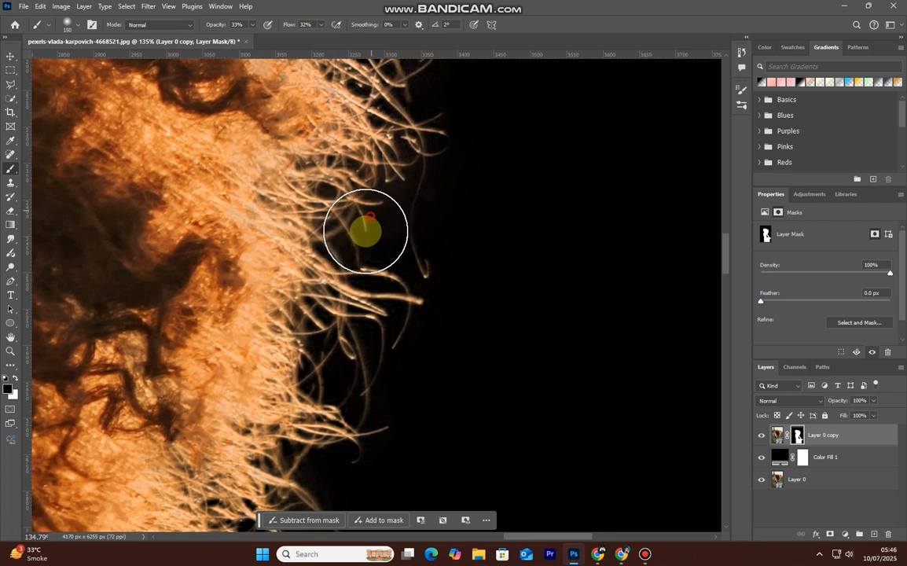
{"action": "left_click", "coordinate": [383, 242]}
Brush out the background remnants along the lower back hair edge, down to the tips above the arm.
{"action": "key", "text": "space"}
{"action": "left_click_drag", "start_coordinate": [490, 277], "coordinate": [491, 222]}
{"action": "mouse_move", "coordinate": [398, 348]}
{"action": "left_mouse_down"}
{"action": "mouse_move", "coordinate": [379, 380]}
{"action": "mouse_move", "coordinate": [412, 393]}
{"action": "mouse_move", "coordinate": [527, 207]}
{"action": "left_mouse_up"}
{"action": "key", "text": "space"}
{"action": "left_click", "coordinate": [383, 314]}
{"action": "left_click", "coordinate": [381, 308]}
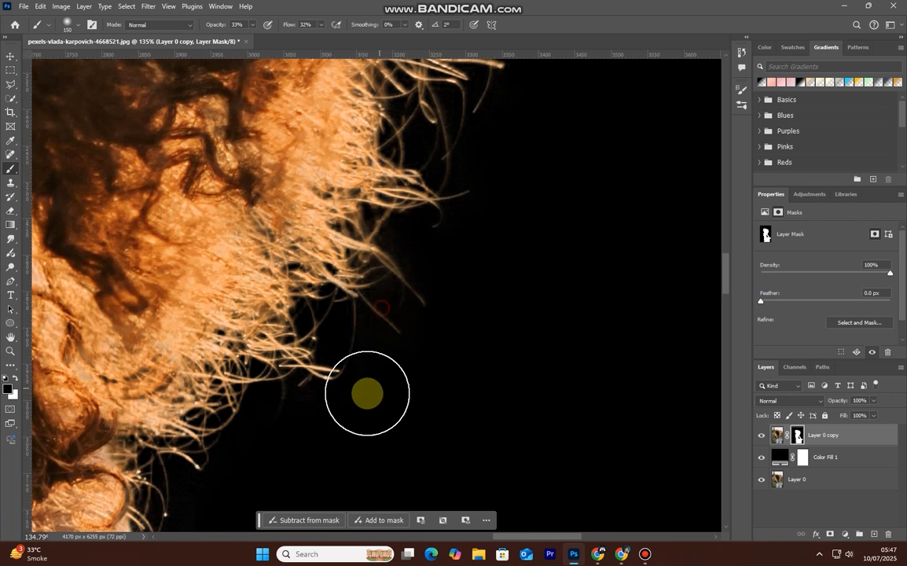
{"action": "left_click", "coordinate": [366, 400]}
{"action": "key", "text": "space"}
{"action": "left_click_drag", "start_coordinate": [417, 389], "coordinate": [525, 257]}
{"action": "left_click_drag", "start_coordinate": [287, 388], "coordinate": [281, 403]}
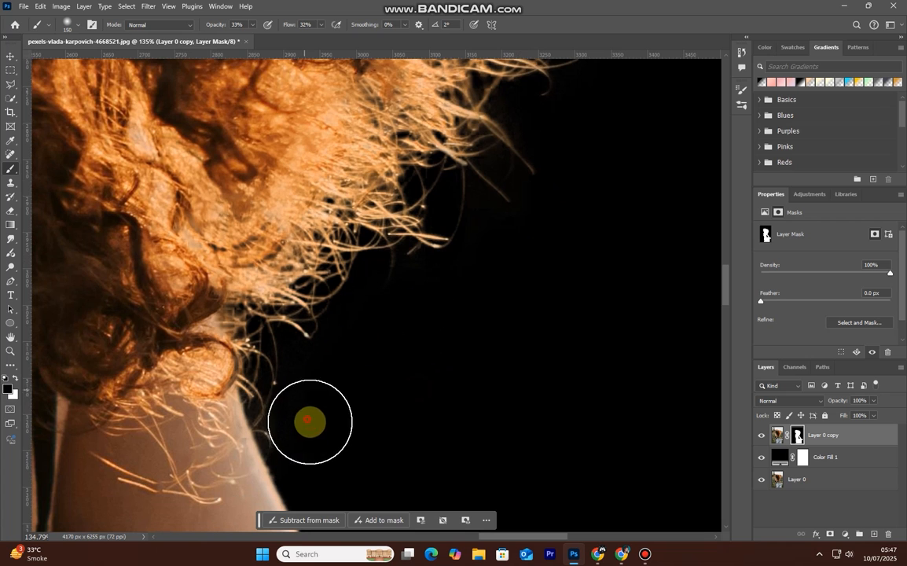
Compare the full-figure cutout against black, transparency and the original photo by toggling Color Fill 1 and Layer 0, leaving only Color Fill 1 hidden.
{"action": "scroll", "coordinate": [452, 327], "scroll_direction": "down", "scroll_amount": 8}
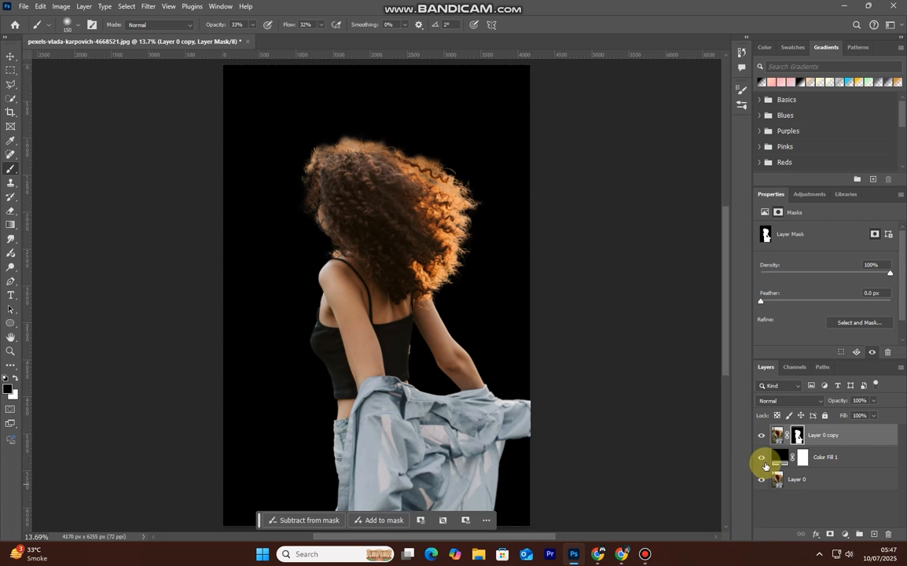
{"action": "left_click", "coordinate": [850, 464]}
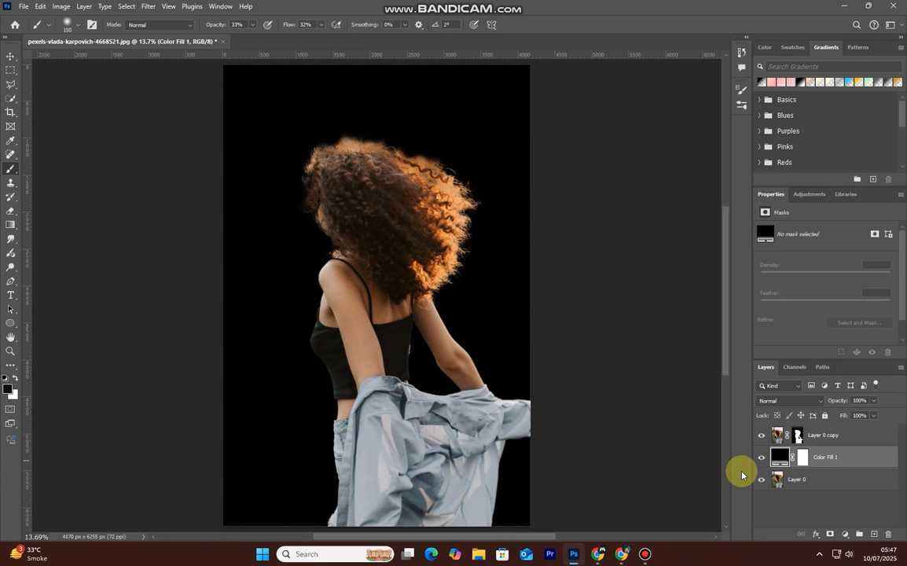
{"action": "left_click", "coordinate": [761, 461]}
{"action": "left_click", "coordinate": [760, 461]}
{"action": "left_click", "coordinate": [760, 462]}
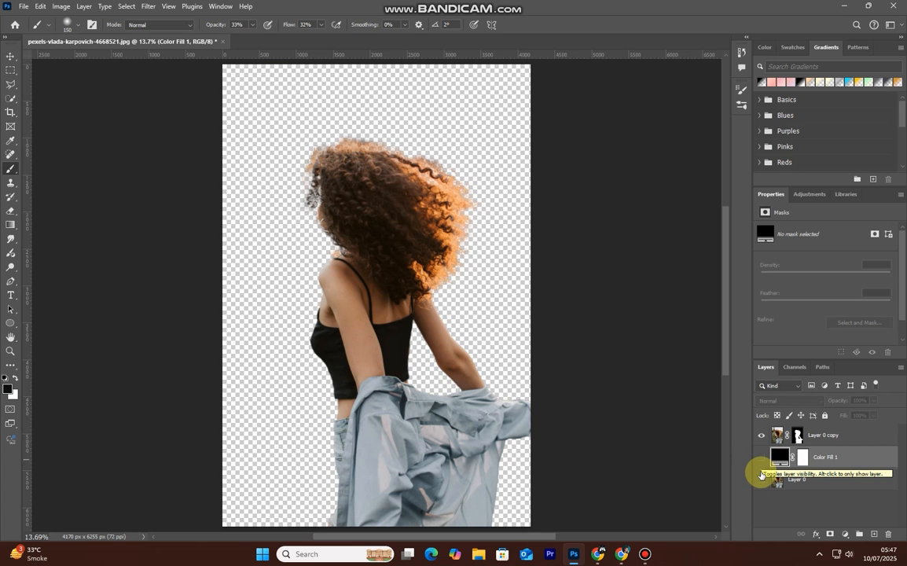
{"action": "left_click", "coordinate": [761, 481]}
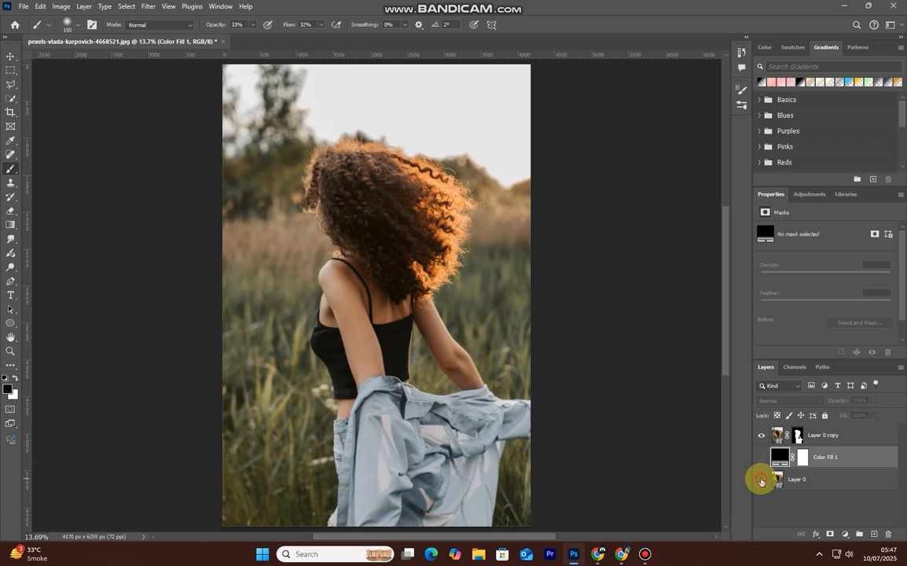
Toggle Layer 0 off and on to check the cutout, and show the black Color Fill 1 layer.
{"action": "left_click", "coordinate": [761, 481]}
{"action": "left_click", "coordinate": [761, 480]}
{"action": "left_click", "coordinate": [762, 459]}
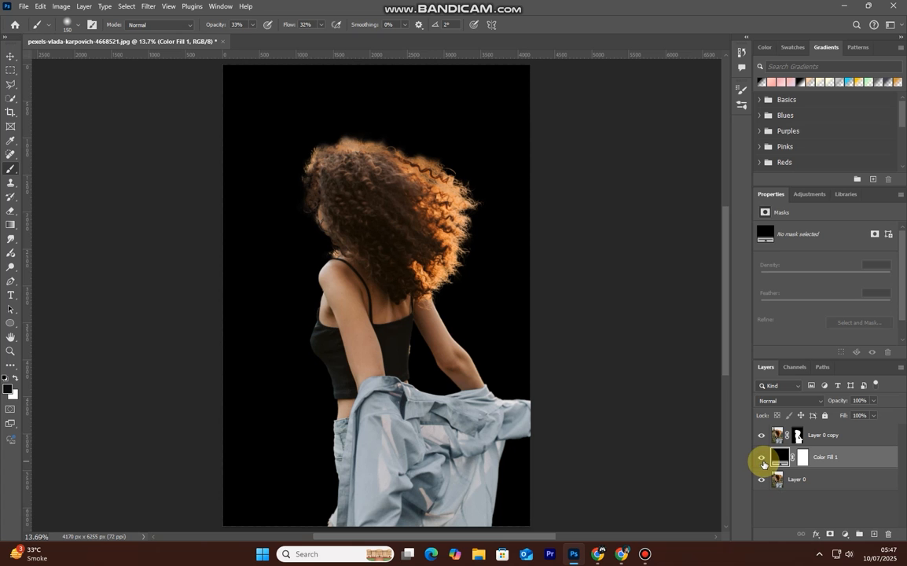
Select the mask of Layer 0 copy and brush away the residual haze along the crown edge of the hair.
{"action": "left_click", "coordinate": [800, 434]}
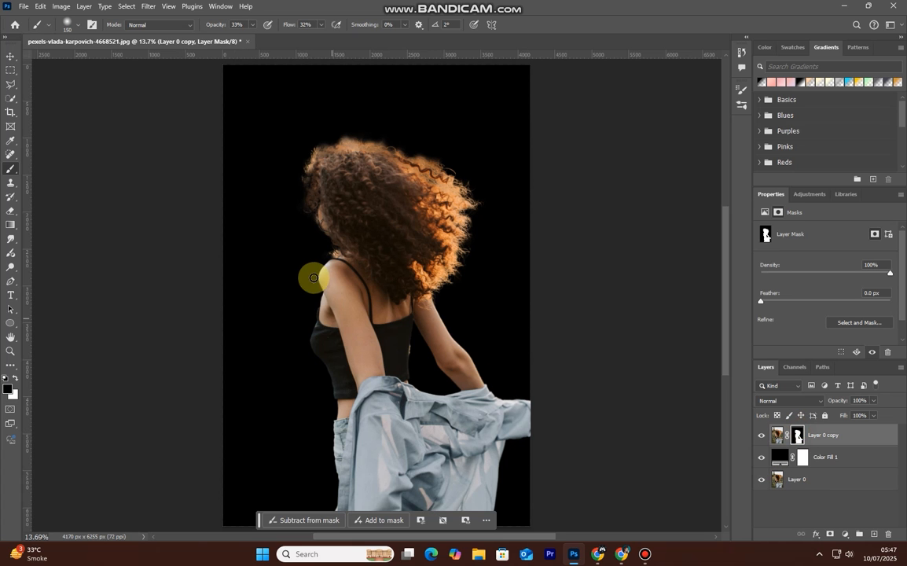
{"action": "scroll", "coordinate": [322, 264], "scroll_direction": "up", "scroll_amount": 5}
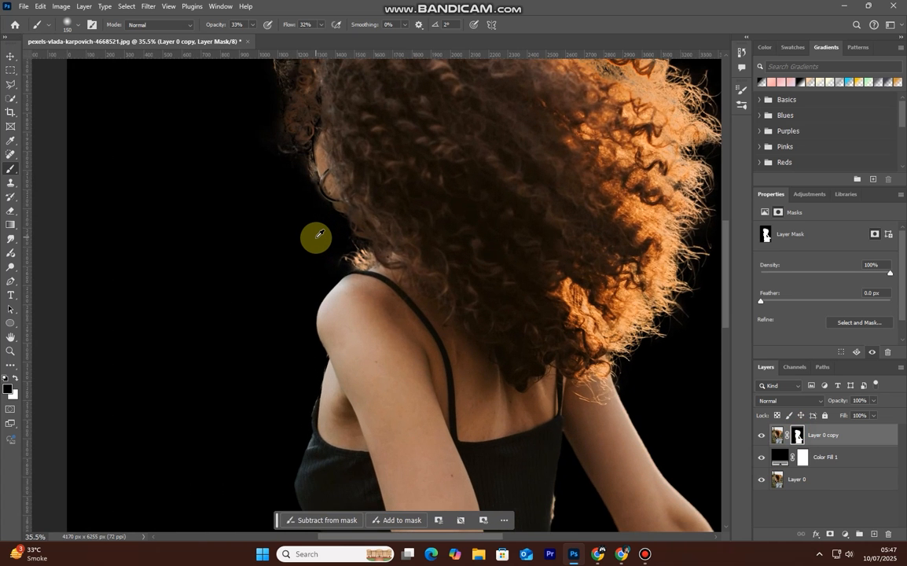
{"action": "scroll", "coordinate": [319, 234], "scroll_direction": "up", "scroll_amount": 3}
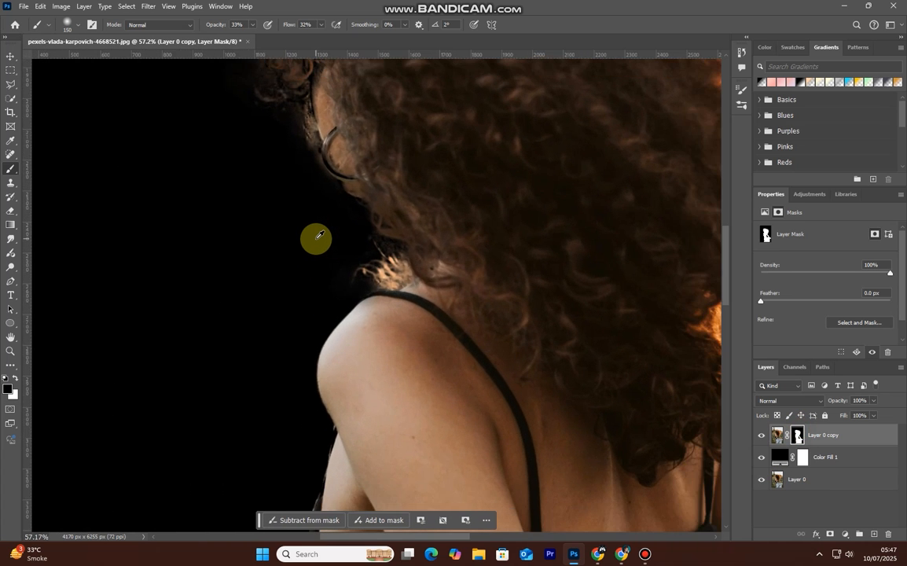
{"action": "scroll", "coordinate": [319, 234], "scroll_direction": "down", "scroll_amount": 6}
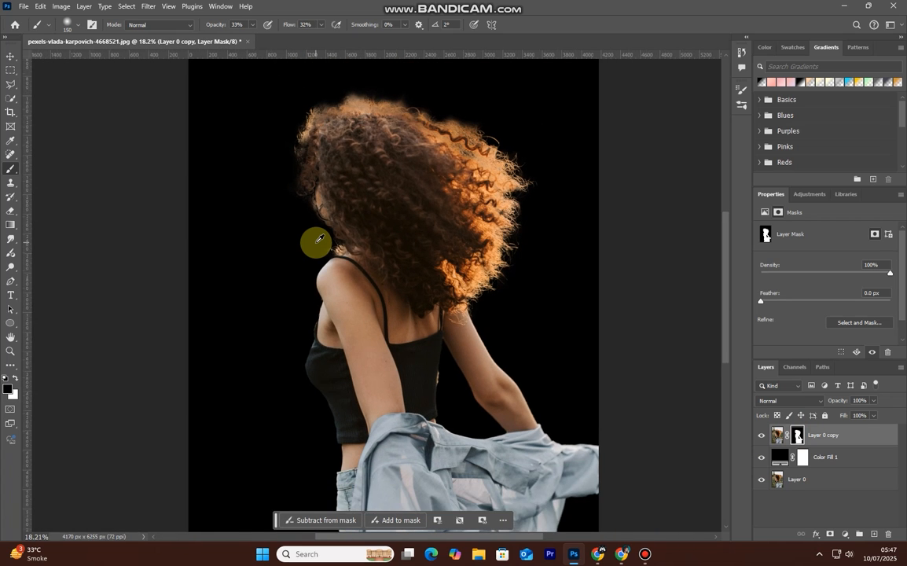
{"action": "scroll", "coordinate": [319, 238], "scroll_direction": "down", "scroll_amount": 1}
{"action": "scroll", "coordinate": [361, 59], "scroll_direction": "up", "scroll_amount": 10}
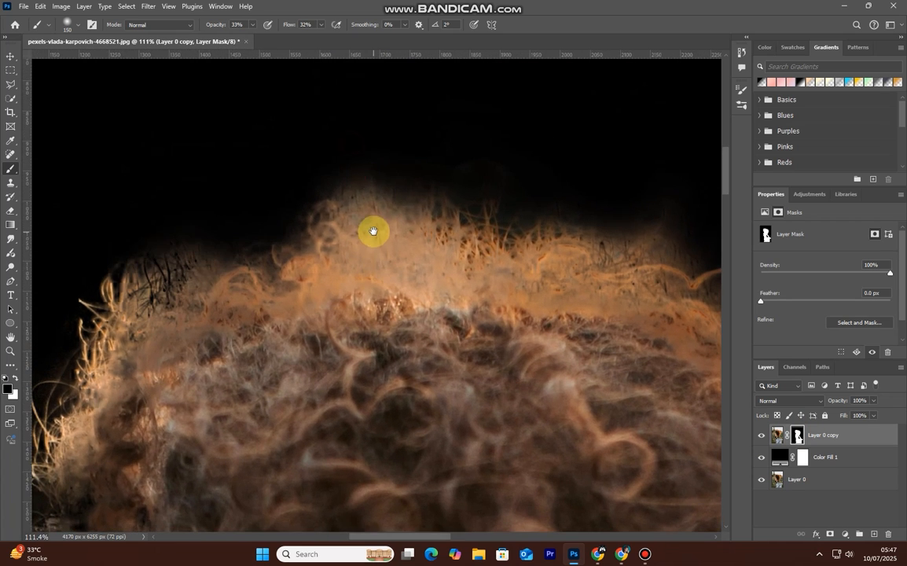
{"action": "mouse_move", "coordinate": [327, 154]}
{"action": "left_mouse_down"}
{"action": "mouse_move", "coordinate": [360, 179]}
{"action": "mouse_move", "coordinate": [402, 186]}
{"action": "mouse_move", "coordinate": [338, 156]}
{"action": "mouse_move", "coordinate": [262, 227]}
{"action": "mouse_move", "coordinate": [593, 190]}
{"action": "mouse_move", "coordinate": [530, 200]}
{"action": "mouse_move", "coordinate": [633, 203]}
{"action": "left_mouse_up"}
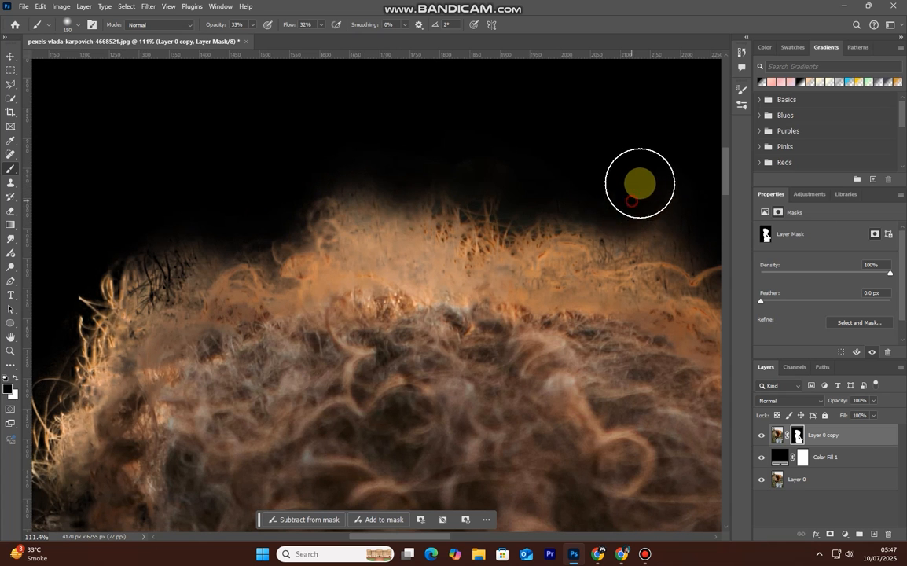
{"action": "scroll", "coordinate": [548, 236], "scroll_direction": "down", "scroll_amount": 5}
{"action": "scroll", "coordinate": [550, 233], "scroll_direction": "down", "scroll_amount": 2}
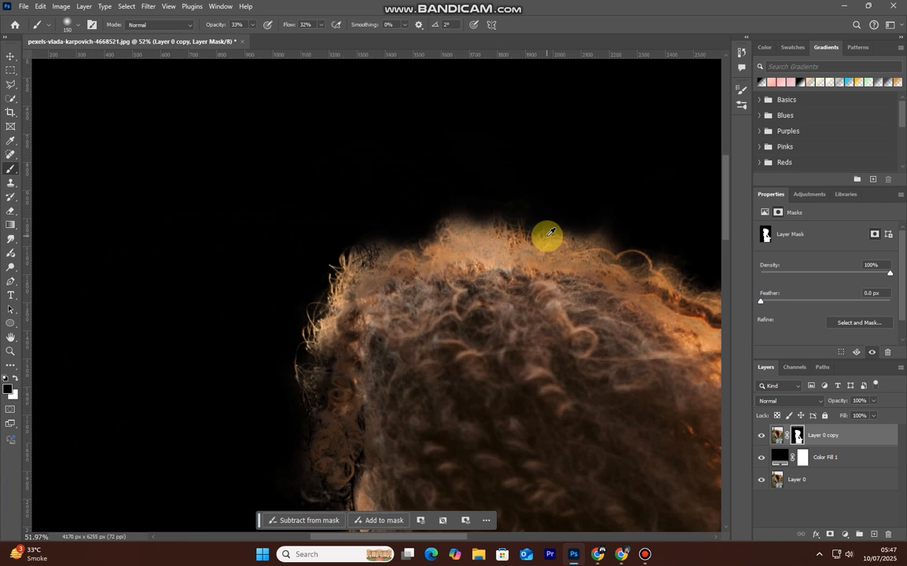
{"action": "left_click_drag", "start_coordinate": [544, 247], "coordinate": [467, 225]}
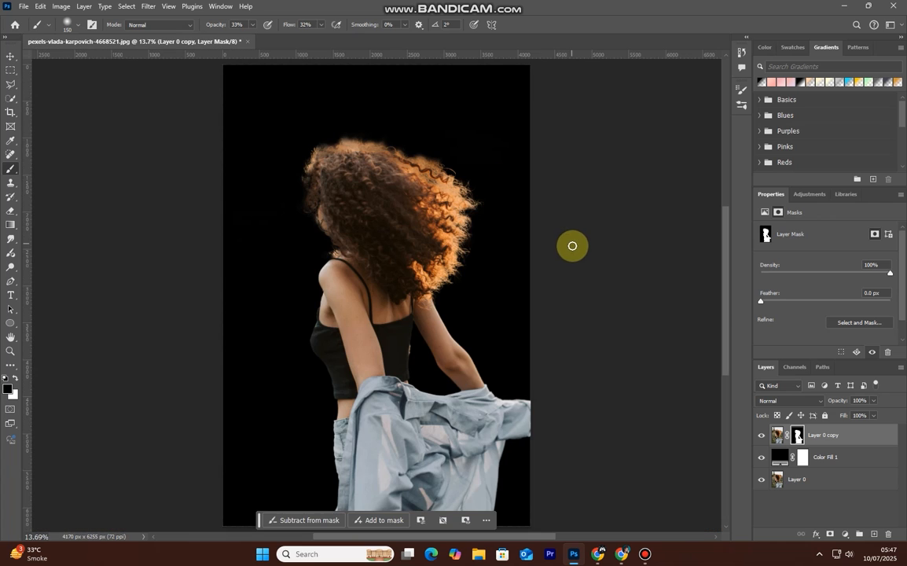
Hide Color Fill 1 and toggle Layer 0 to compare the cutout with the original photo background.
{"action": "left_click", "coordinate": [841, 458]}
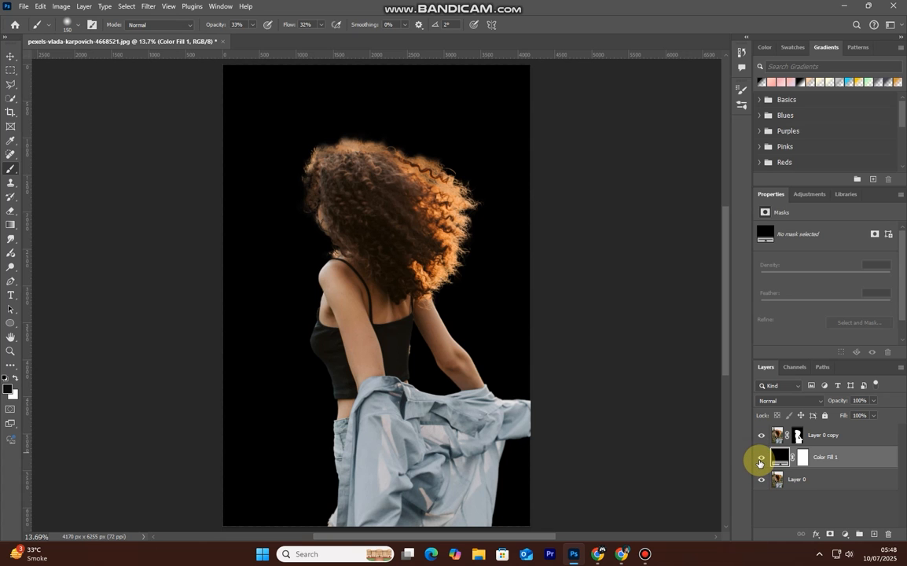
{"action": "left_click", "coordinate": [832, 439]}
{"action": "left_click", "coordinate": [760, 458]}
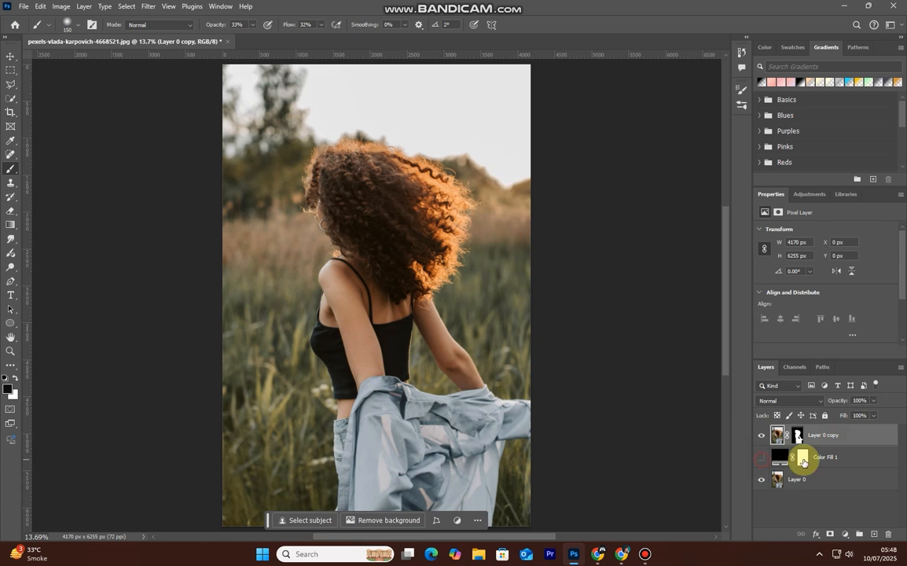
{"action": "left_click", "coordinate": [844, 461]}
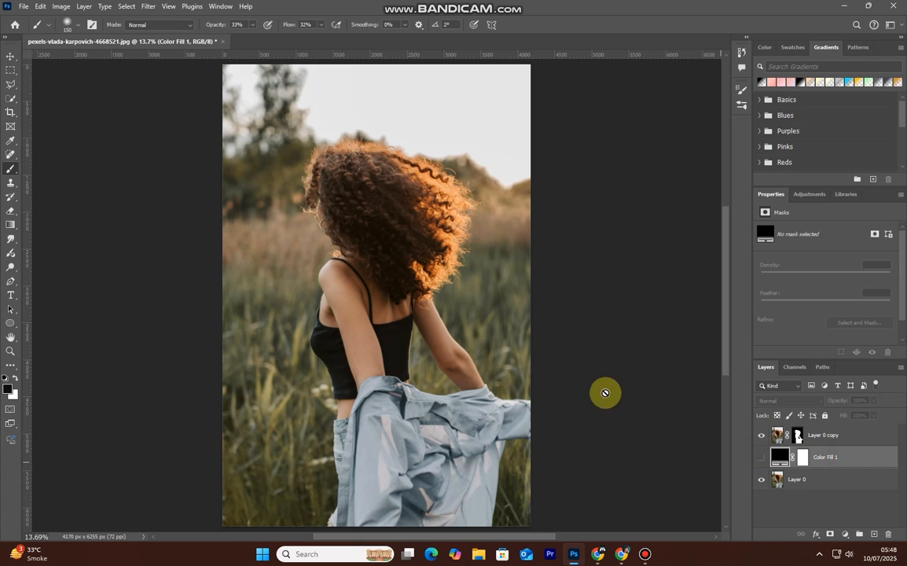
{"action": "left_click", "coordinate": [761, 480]}
{"action": "left_click", "coordinate": [761, 479]}
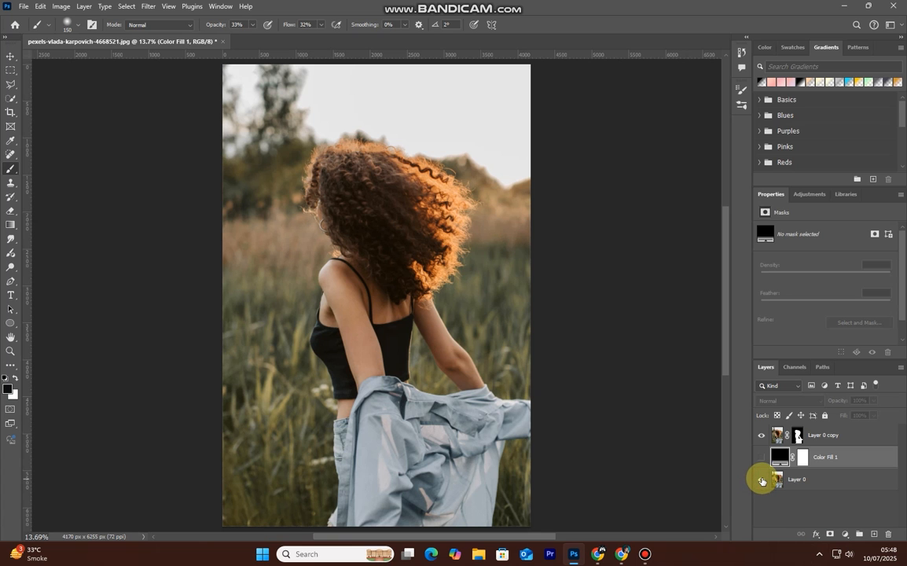
Duplicate the masked Layer 0 copy with the Move tool, placing the duplicate in front of the original woman at X -1176 px, Y 1381 px.
{"action": "left_click", "coordinate": [773, 443]}
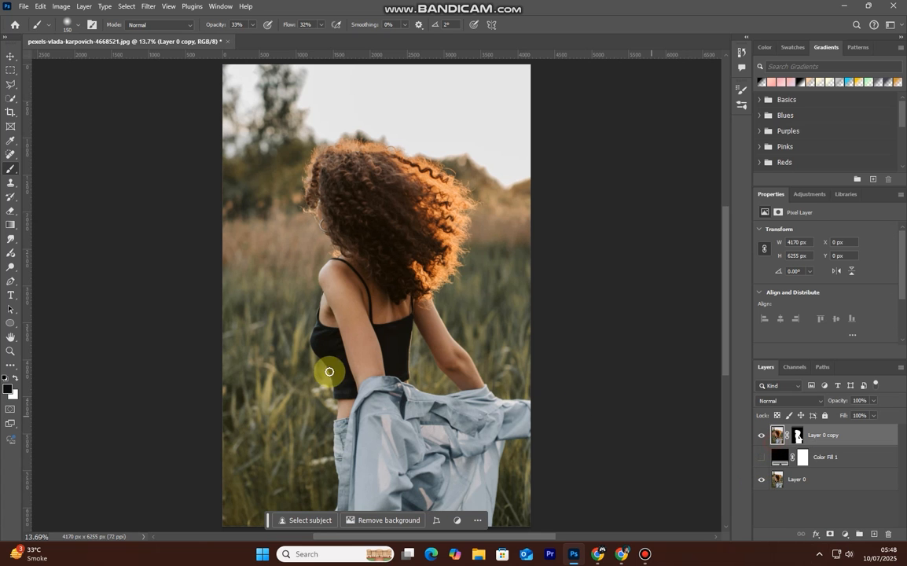
{"action": "left_click", "coordinate": [11, 56]}
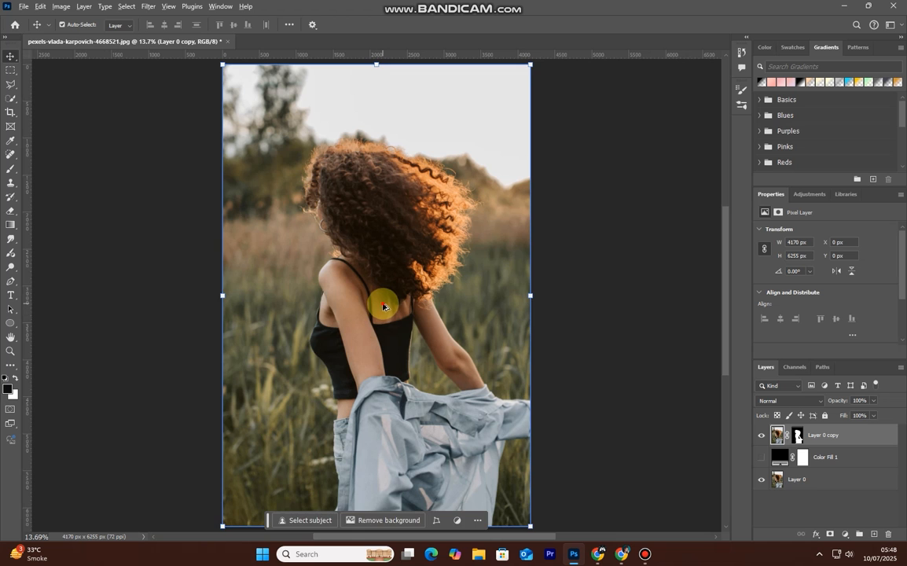
{"action": "left_click_drag", "start_coordinate": [383, 307], "coordinate": [302, 407]}
Examine the duplicate's curly hair edges up close where they overlap the original woman's top and arm.
{"action": "scroll", "coordinate": [393, 324], "scroll_direction": "up", "scroll_amount": 12}
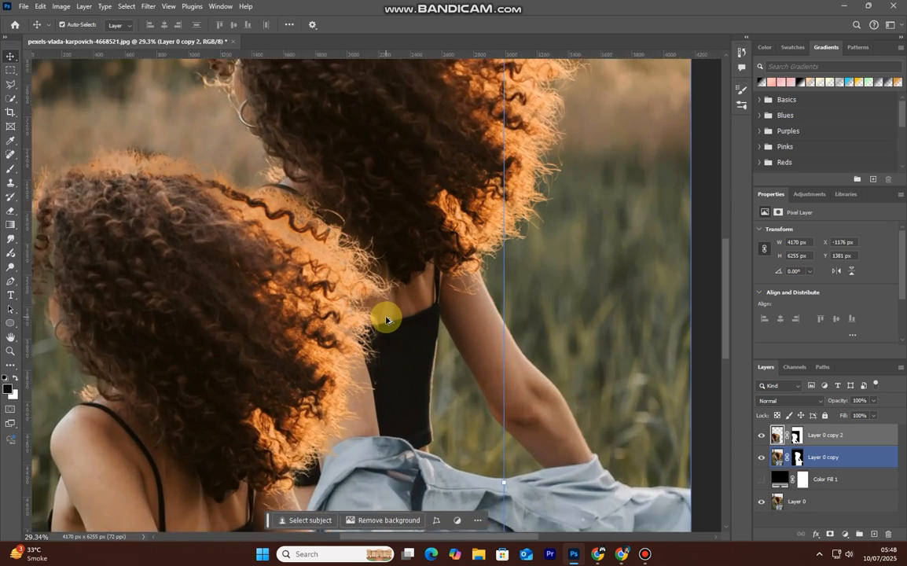
{"action": "scroll", "coordinate": [386, 320], "scroll_direction": "down", "scroll_amount": 2}
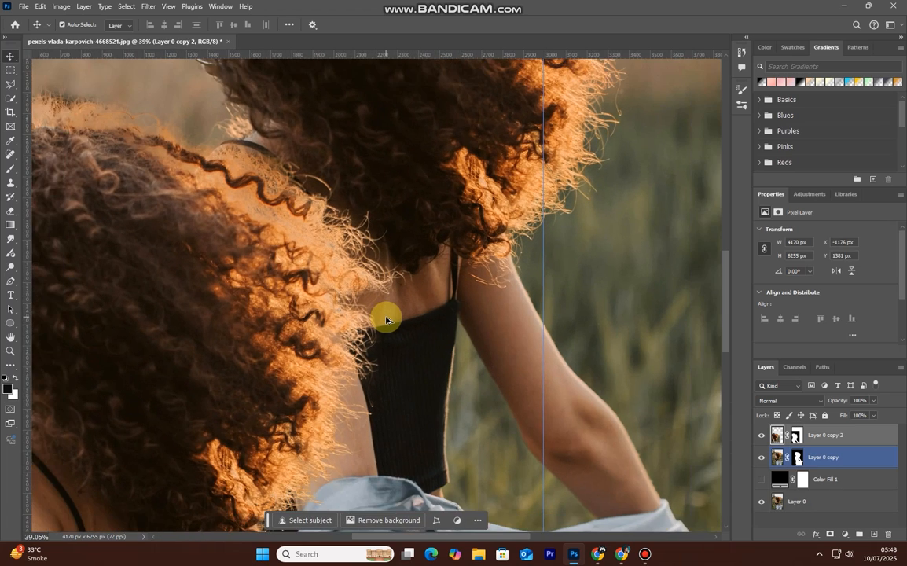
{"action": "scroll", "coordinate": [533, 198], "scroll_direction": "up", "scroll_amount": 5}
{"action": "scroll", "coordinate": [298, 401], "scroll_direction": "down", "scroll_amount": 3}
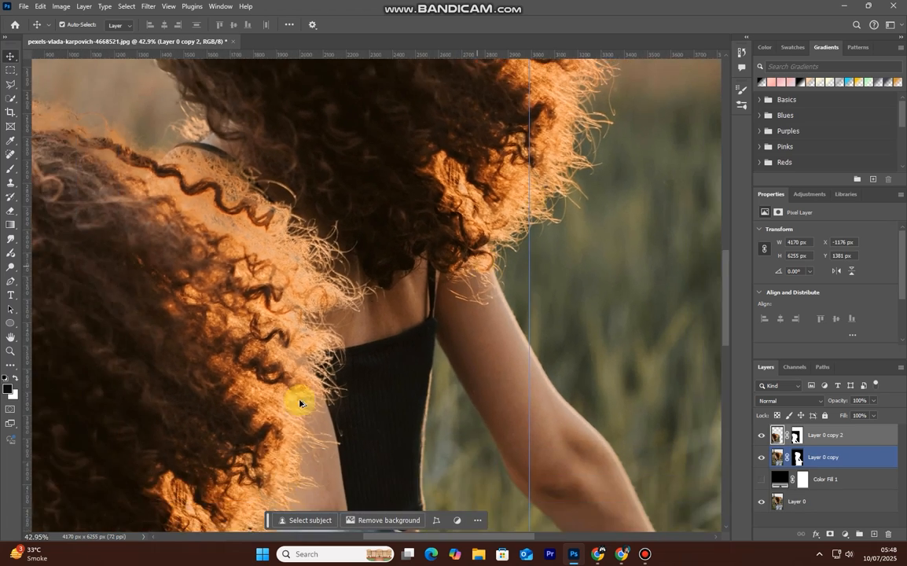
{"action": "scroll", "coordinate": [305, 451], "scroll_direction": "up", "scroll_amount": 4}
{"action": "scroll", "coordinate": [307, 453], "scroll_direction": "down", "scroll_amount": 8}
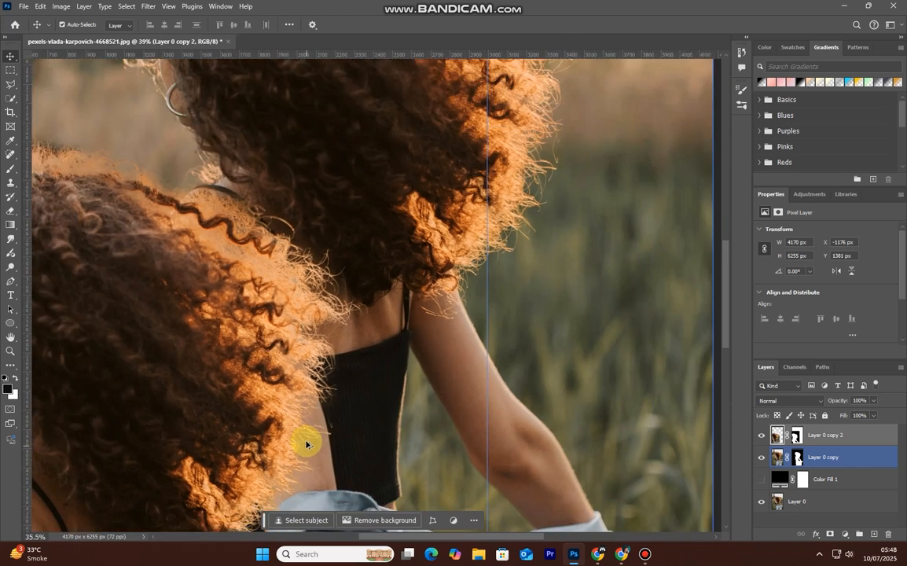
{"action": "scroll", "coordinate": [307, 433], "scroll_direction": "down", "scroll_amount": 3}
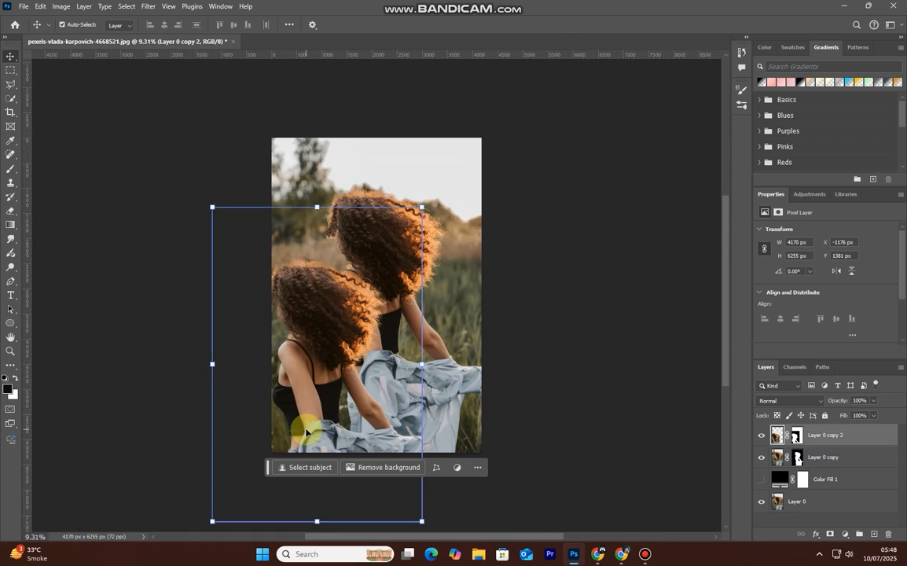
Move the duplicate cutout almost over the original woman, to X 142 px, Y 469 px, and delete the duplicate layer.
{"action": "left_click_drag", "start_coordinate": [300, 370], "coordinate": [367, 354]}
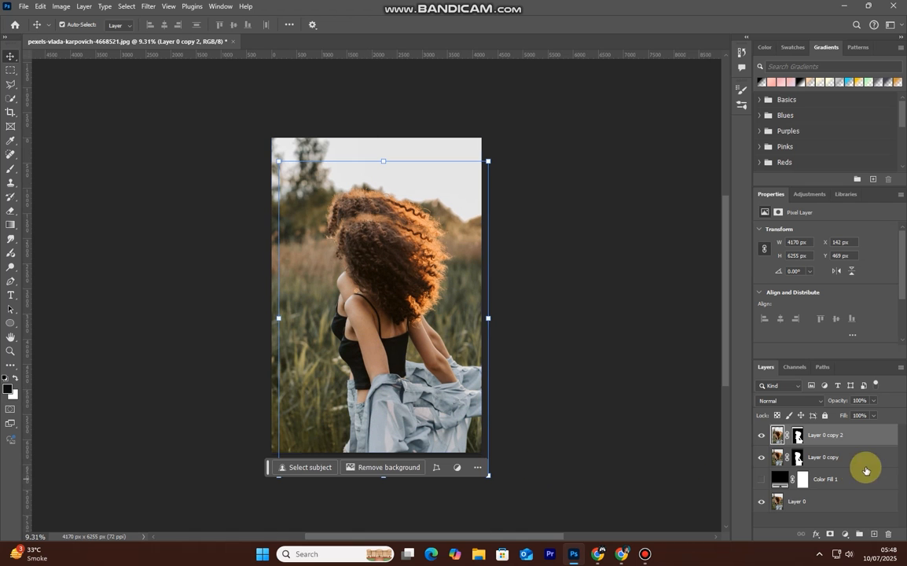
{"action": "left_click_drag", "start_coordinate": [865, 436], "coordinate": [887, 534]}
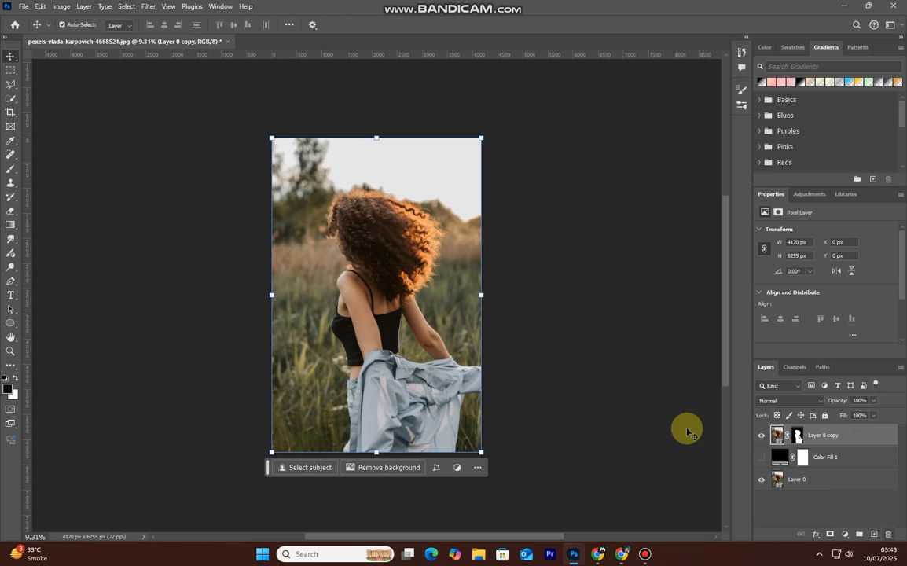
Hide Layer 0 to view the cutout on transparency, and show Color Fill 1 to view it on black.
{"action": "scroll", "coordinate": [341, 295], "scroll_direction": "up", "scroll_amount": 2}
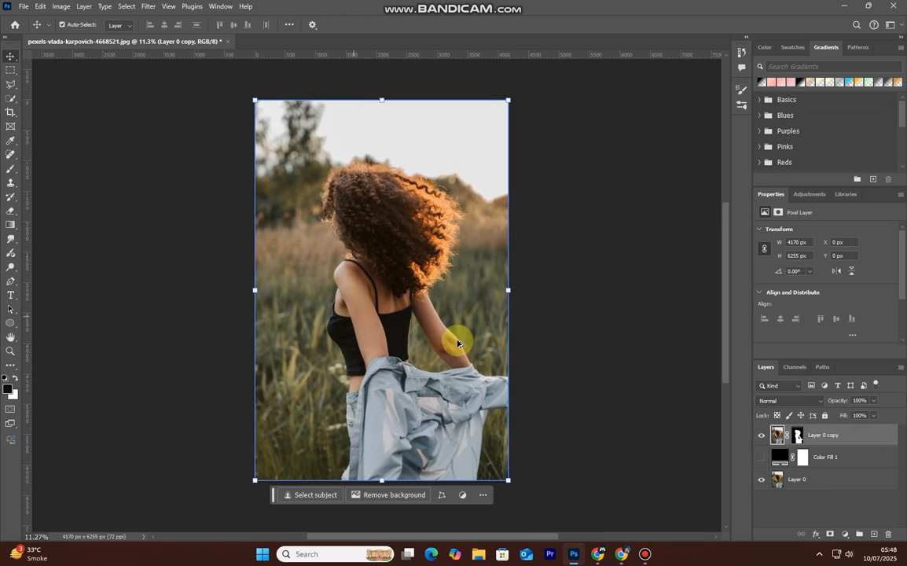
{"action": "left_click", "coordinate": [751, 479]}
{"action": "left_click", "coordinate": [759, 478]}
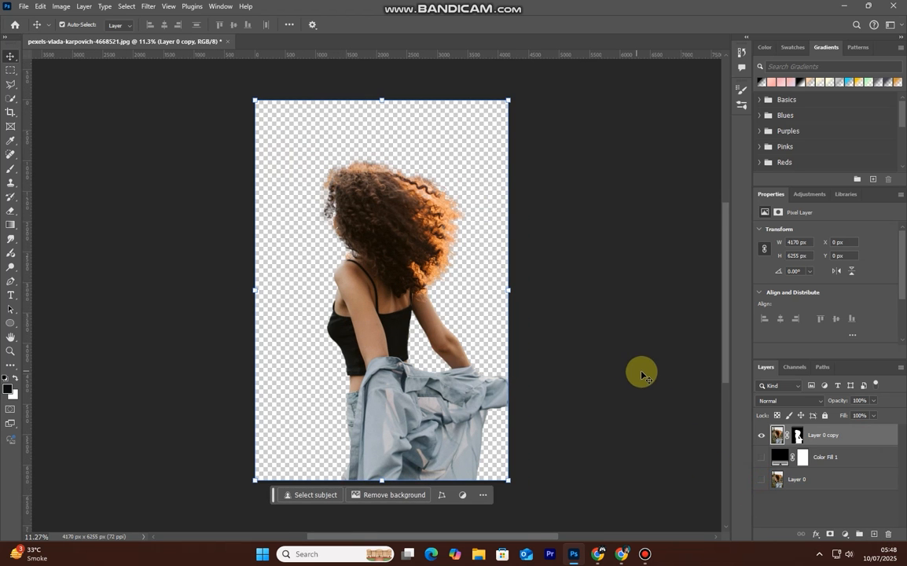
{"action": "left_click", "coordinate": [778, 460]}
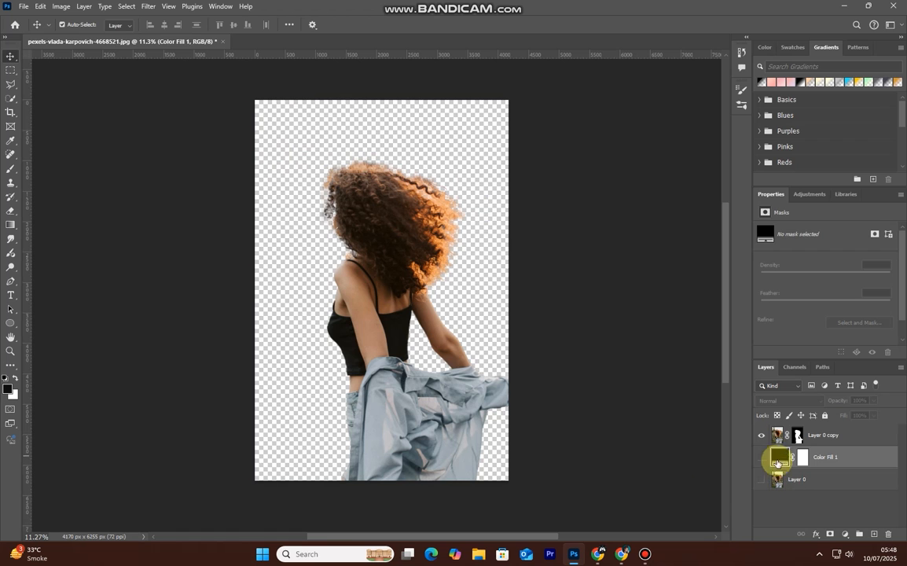
{"action": "left_click", "coordinate": [760, 460]}
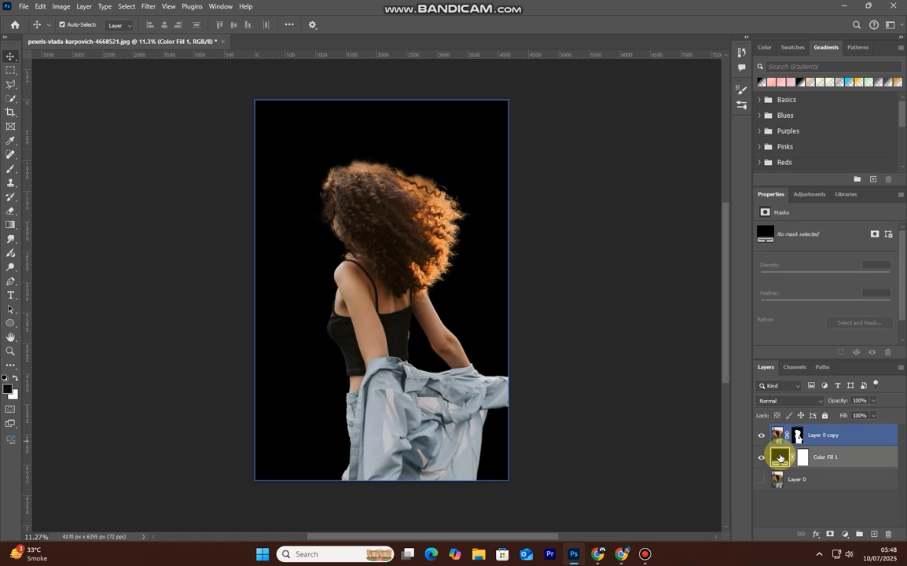
Try red ff0000, bright green 1eff07, muted green 4f7e4b and green 0cff00 as the Color Fill 1 color behind the cutout, and cancel the change.
{"action": "double_click", "coordinate": [779, 457]}
{"action": "left_click_drag", "start_coordinate": [659, 203], "coordinate": [801, 172]}
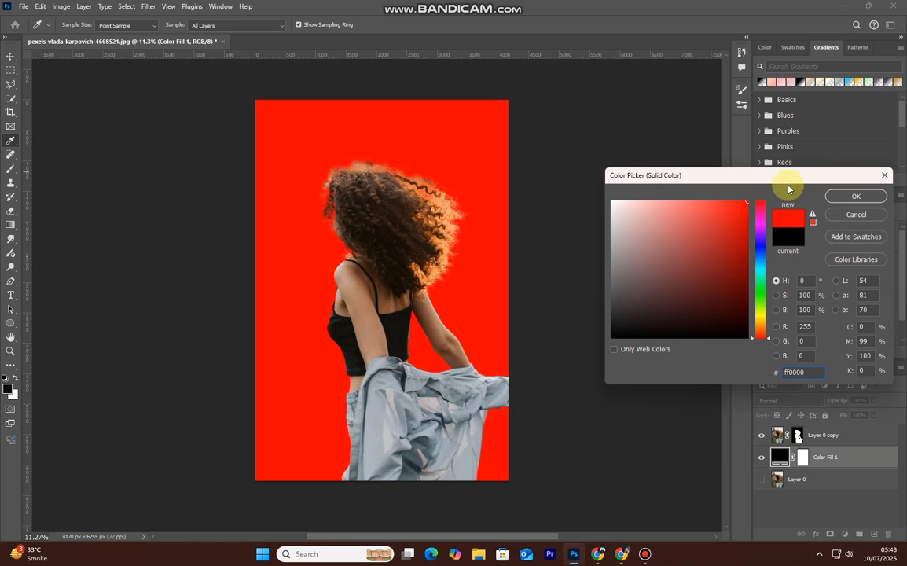
{"action": "left_click_drag", "start_coordinate": [768, 321], "coordinate": [765, 301]}
{"action": "left_click", "coordinate": [745, 197]}
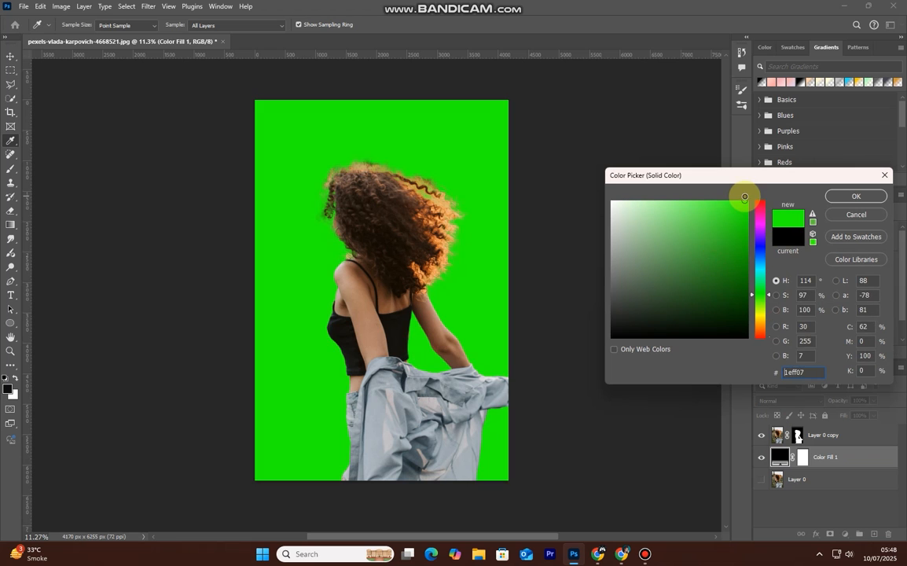
{"action": "left_click_drag", "start_coordinate": [725, 208], "coordinate": [666, 270]}
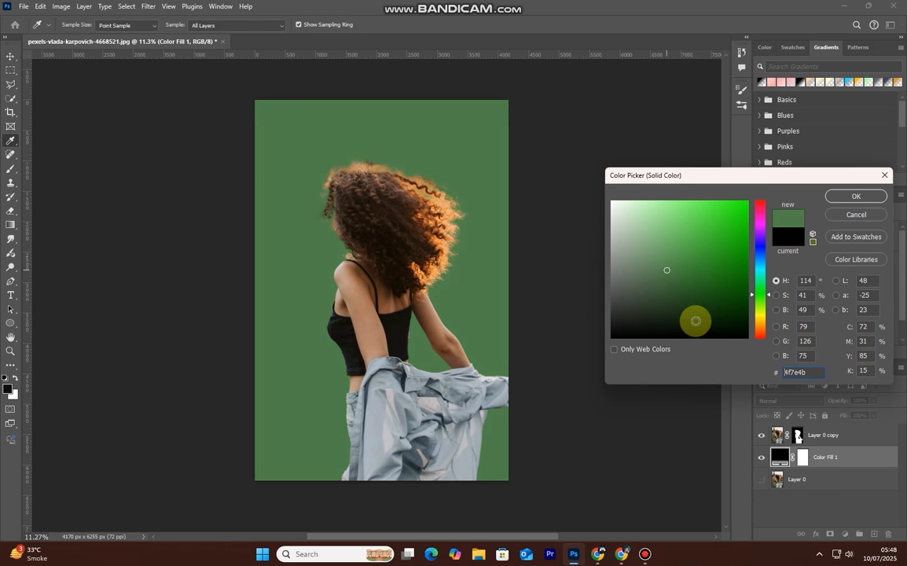
{"action": "left_click_drag", "start_coordinate": [756, 330], "coordinate": [767, 259]}
{"action": "mouse_move", "coordinate": [708, 294]}
{"action": "left_mouse_down"}
{"action": "mouse_move", "coordinate": [774, 174]}
{"action": "mouse_move", "coordinate": [711, 256]}
{"action": "mouse_move", "coordinate": [703, 299]}
{"action": "left_mouse_up"}
{"action": "left_click_drag", "start_coordinate": [759, 279], "coordinate": [789, 151]}
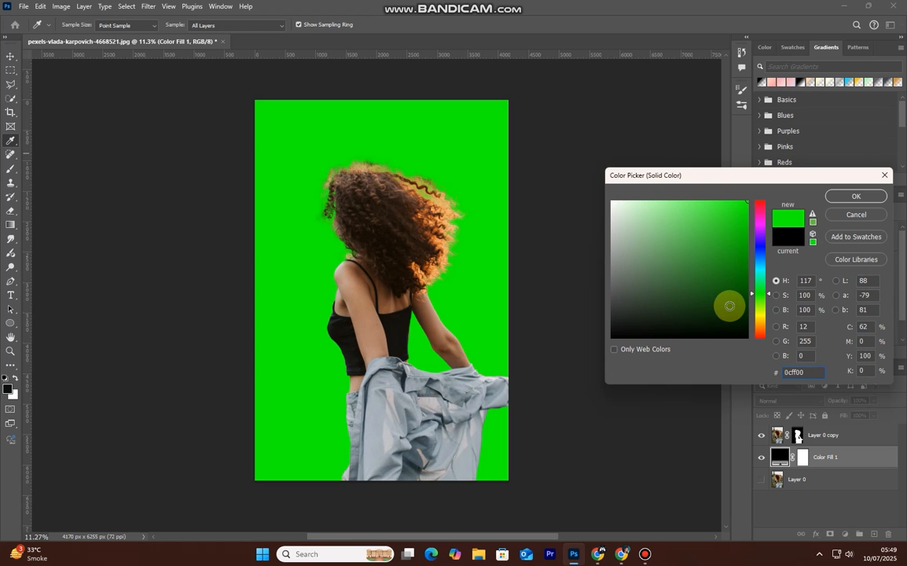
{"action": "left_click", "coordinate": [858, 211]}
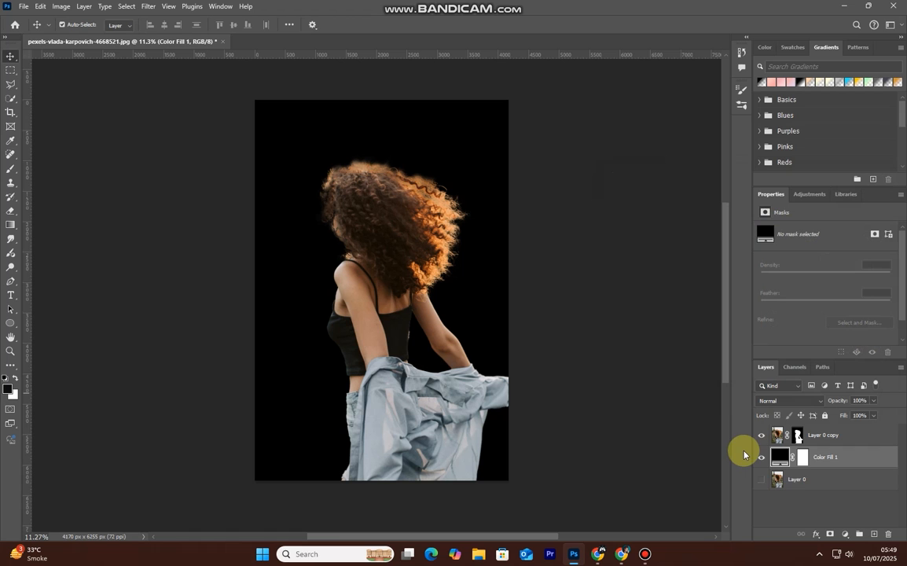
Show Layer 0 and hide Color Fill 1 to bring the original background back behind the cutout.
{"action": "left_click", "coordinate": [759, 482]}
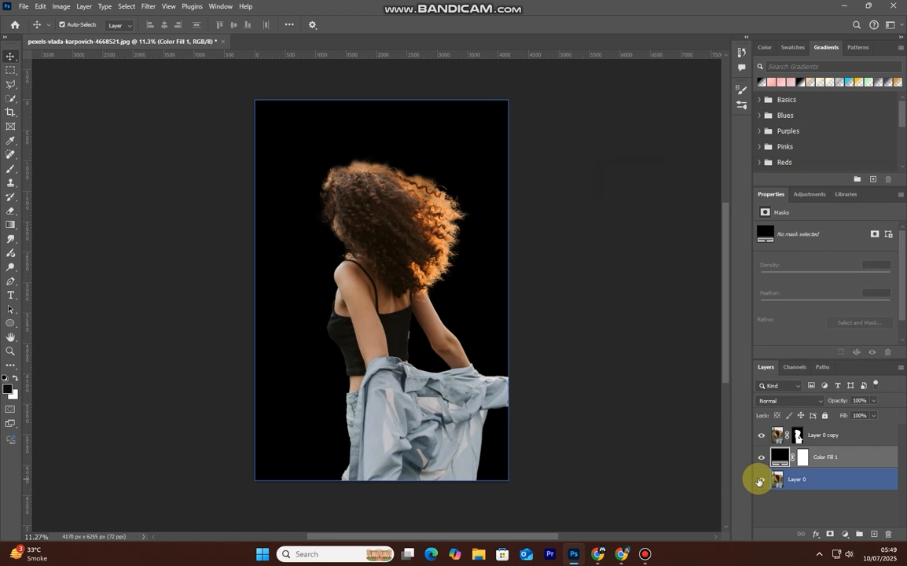
{"action": "left_click", "coordinate": [761, 456]}
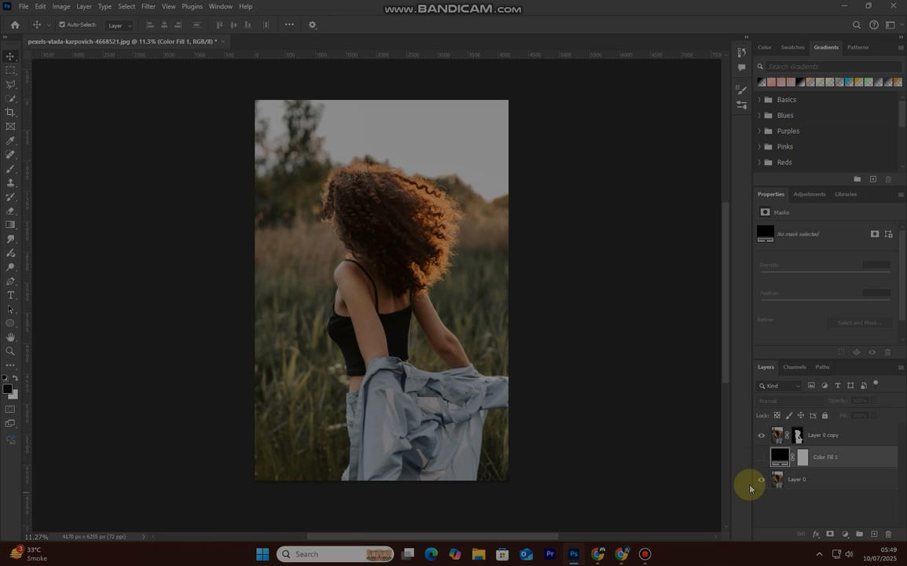